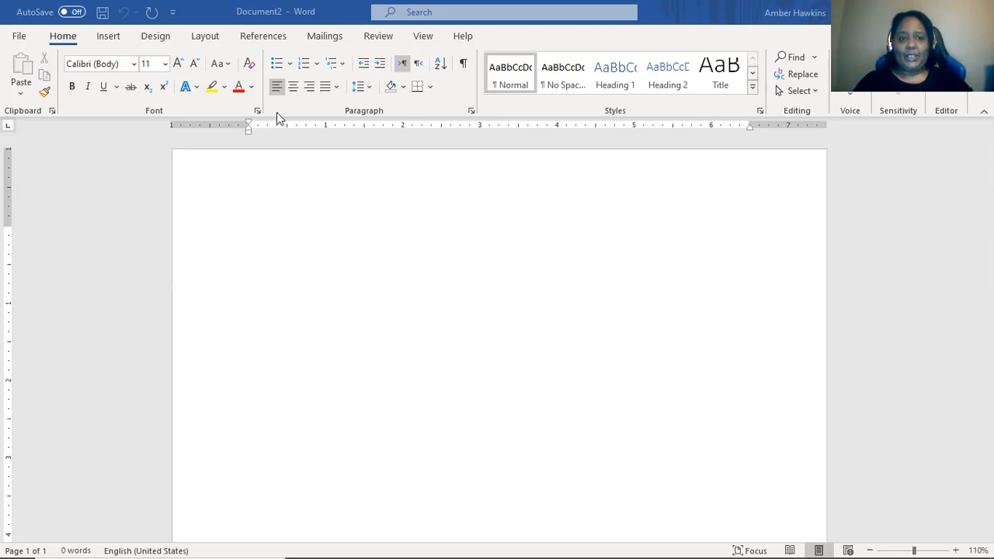
# Start the step-by-step mail merge wizard for letters, using the current document as the starting document
pyautogui.click(321, 38)
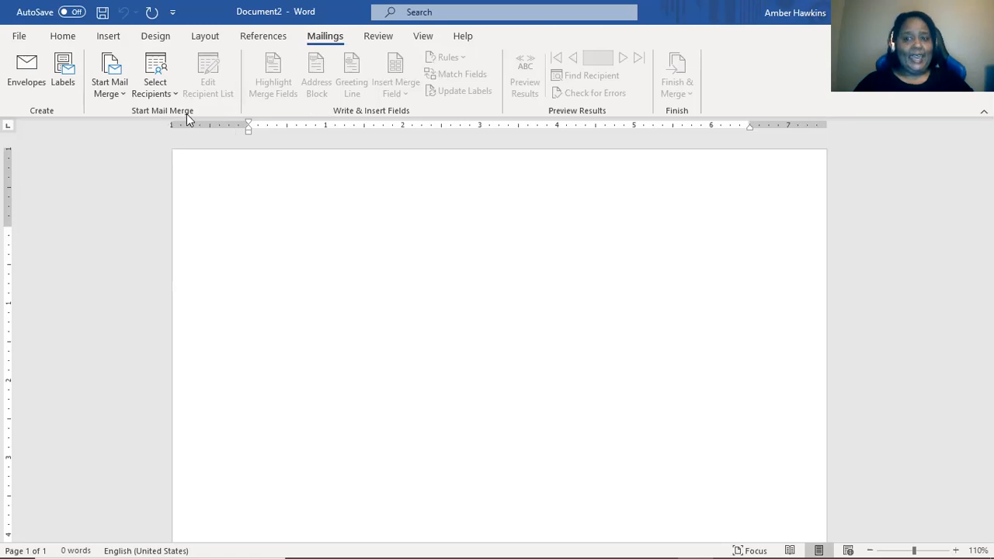
pyautogui.click(124, 94)
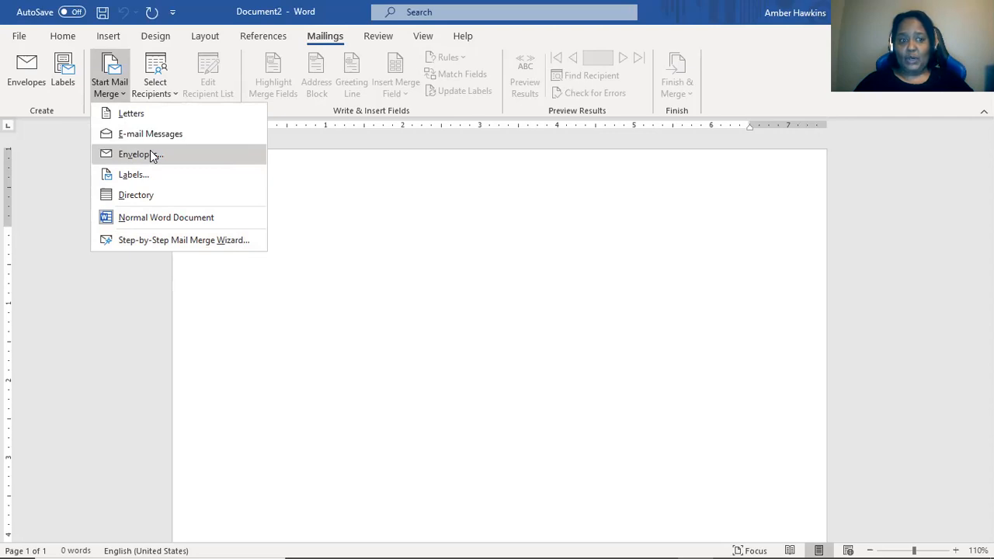
pyautogui.click(147, 197)
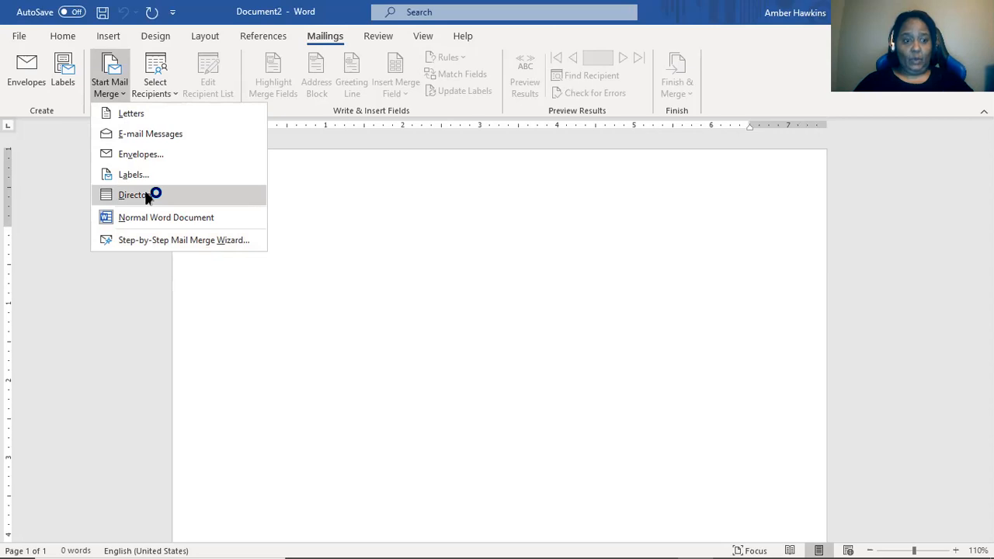
pyautogui.click(160, 241)
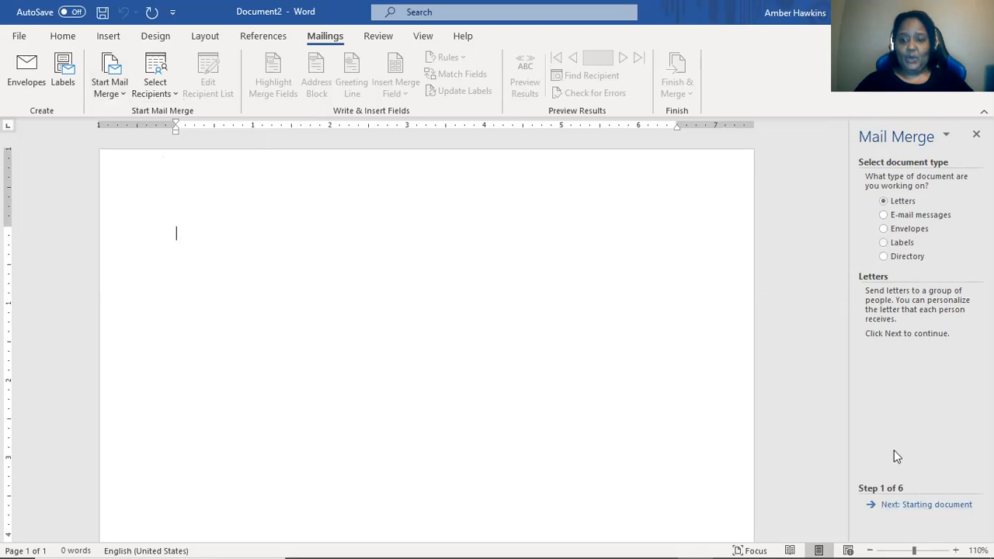
pyautogui.click(917, 508)
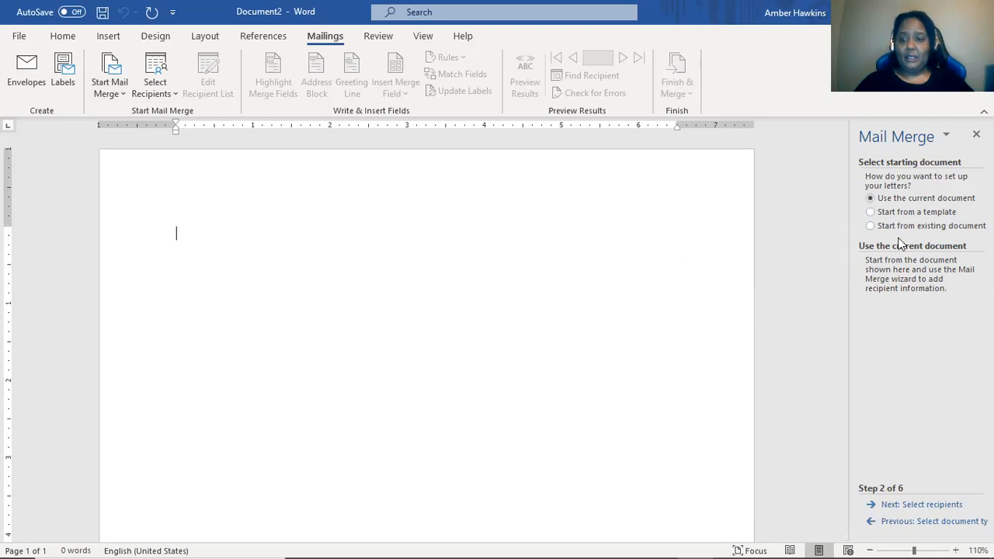
pyautogui.click(934, 505)
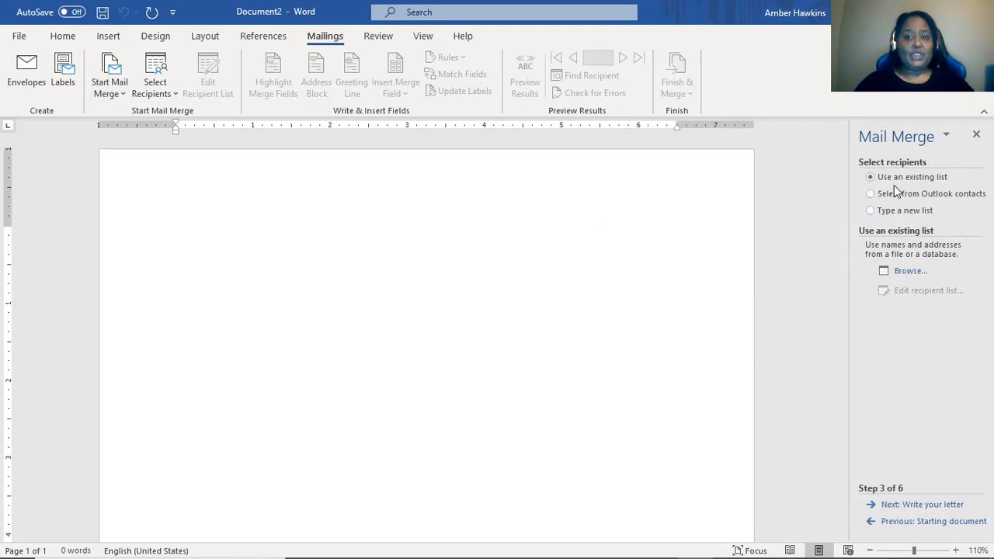
# Open the Desktop workbook "Sample for Excel to Word Merge Demo Doctors List 10 16 2020" as the existing recipient list
pyautogui.click(910, 270)
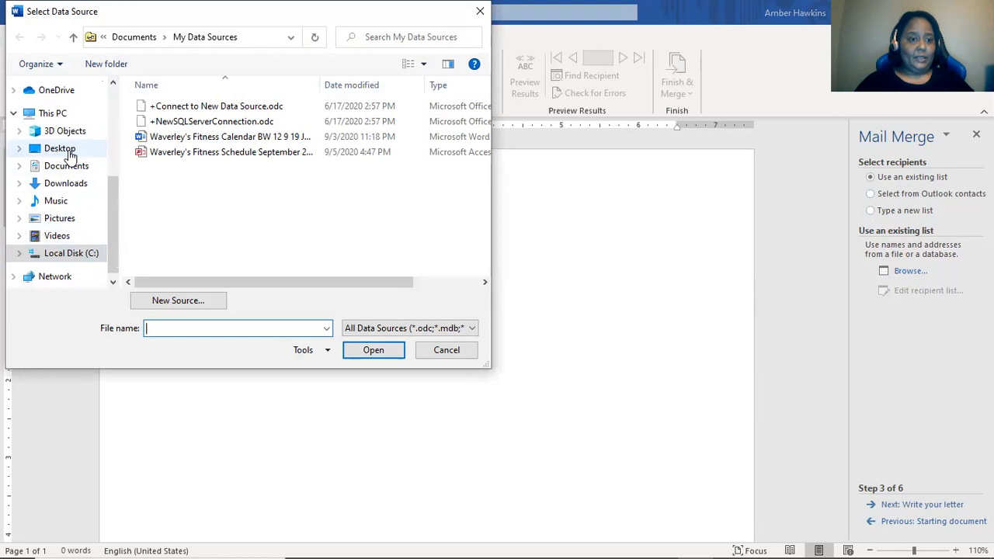
pyautogui.click(69, 152)
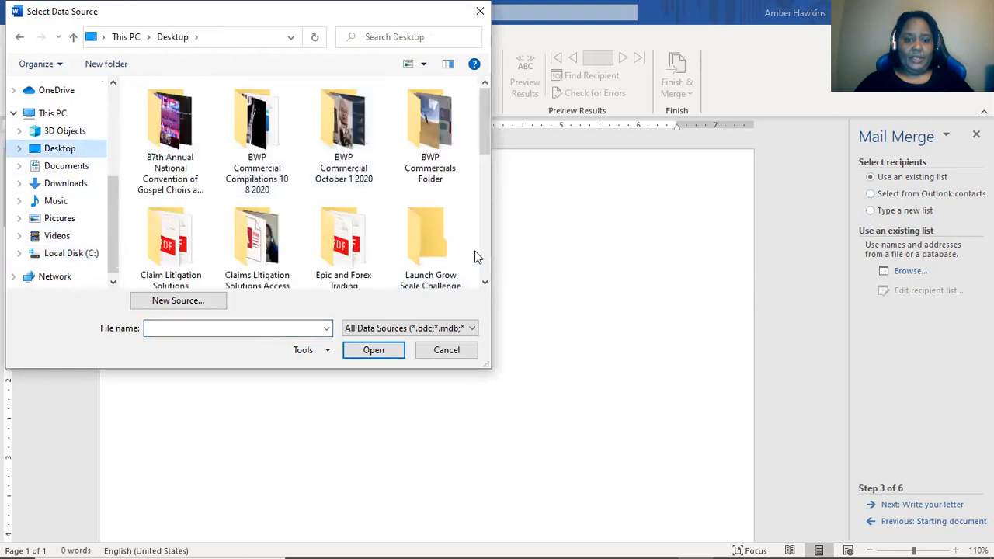
pyautogui.scroll(-1, 483, 253)
pyautogui.scroll(-3, 483, 253)
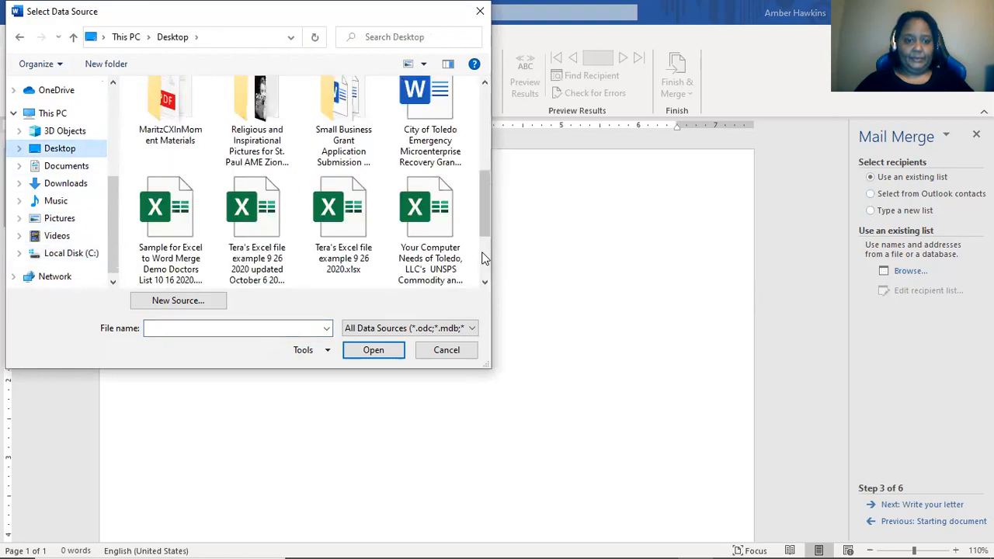
pyautogui.scroll(1, 483, 255)
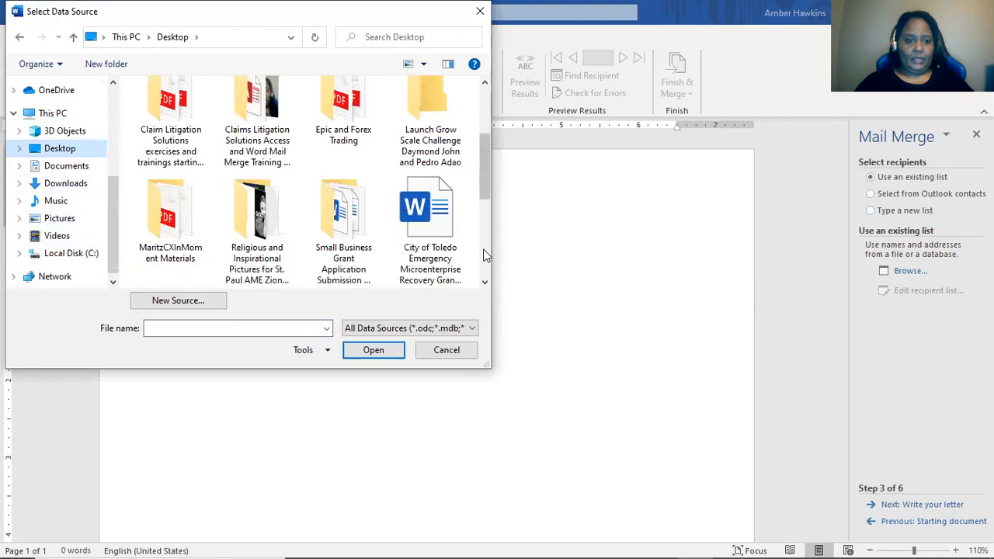
pyautogui.scroll(-1, 483, 255)
pyautogui.click(159, 220)
pyautogui.click(363, 352)
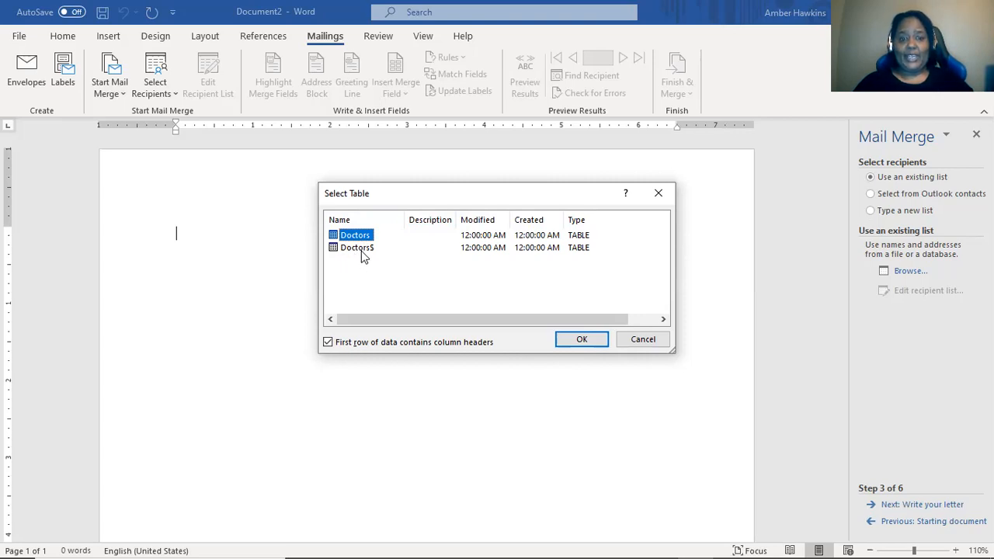
# Choose the Doctors$ table, accept all its recipients and proceed to the letter-writing stage of the merge
pyautogui.click(357, 249)
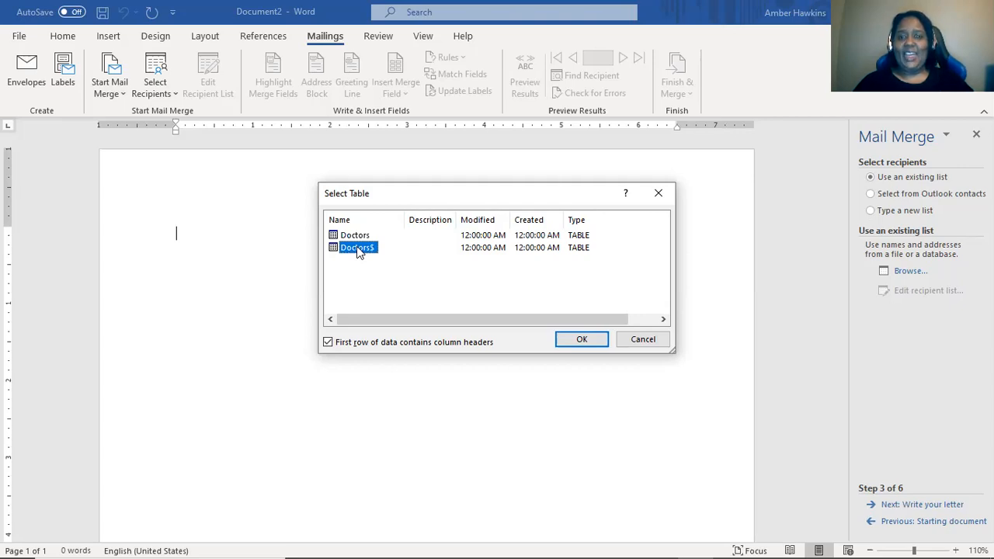
pyautogui.click(579, 341)
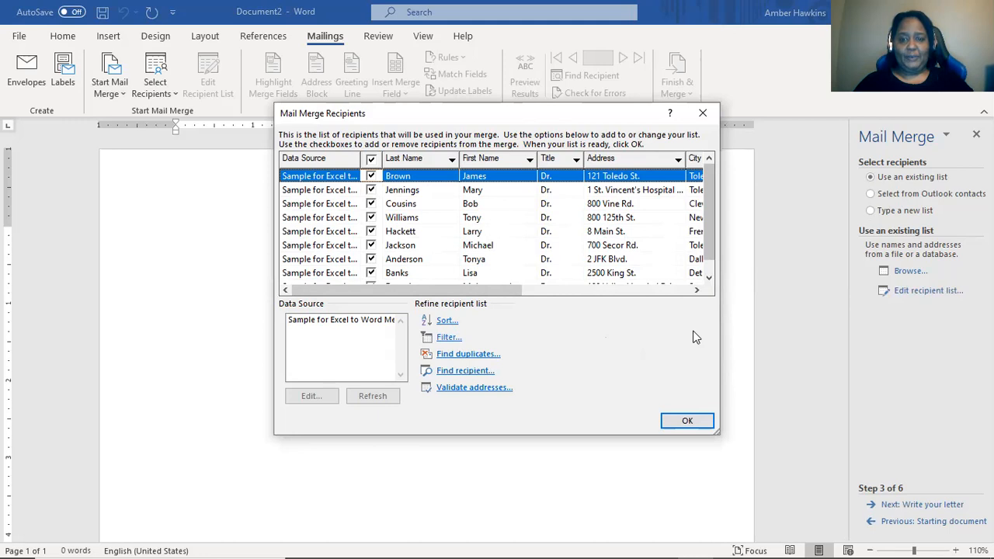
pyautogui.click(688, 421)
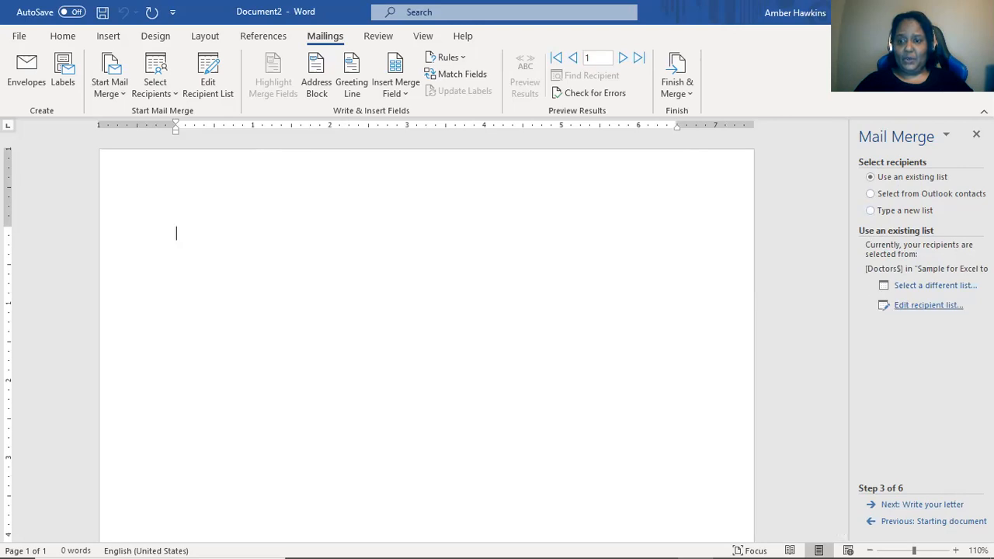
pyautogui.click(923, 505)
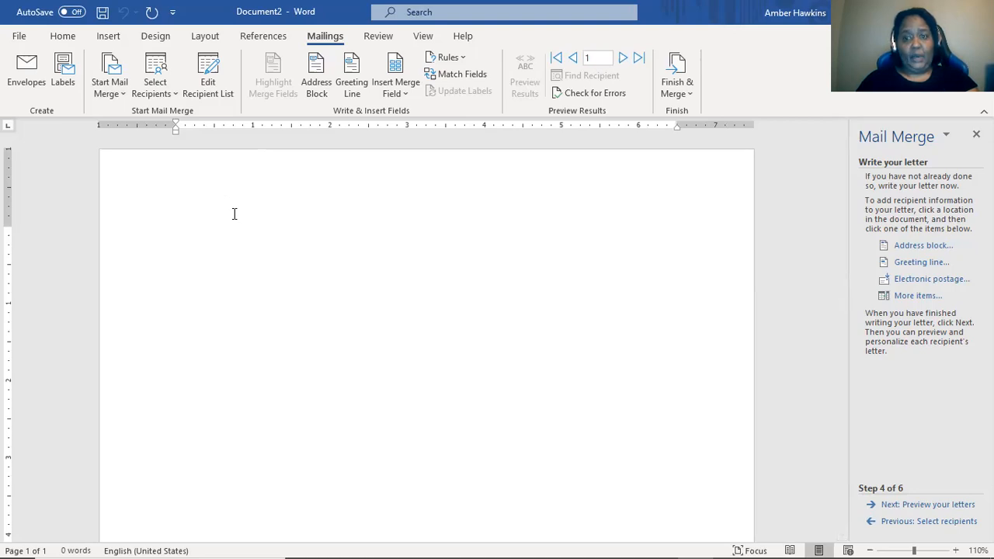
# Enter the date "October 1, 2020" at the start of the letter, followed by blank space
pyautogui.write('Octob')
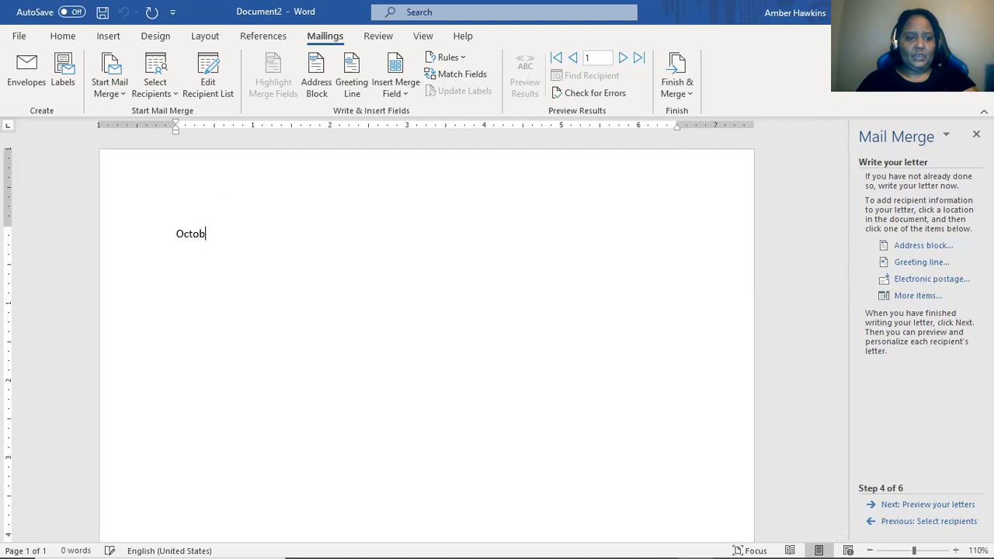
pyautogui.write('er 1, 2020')
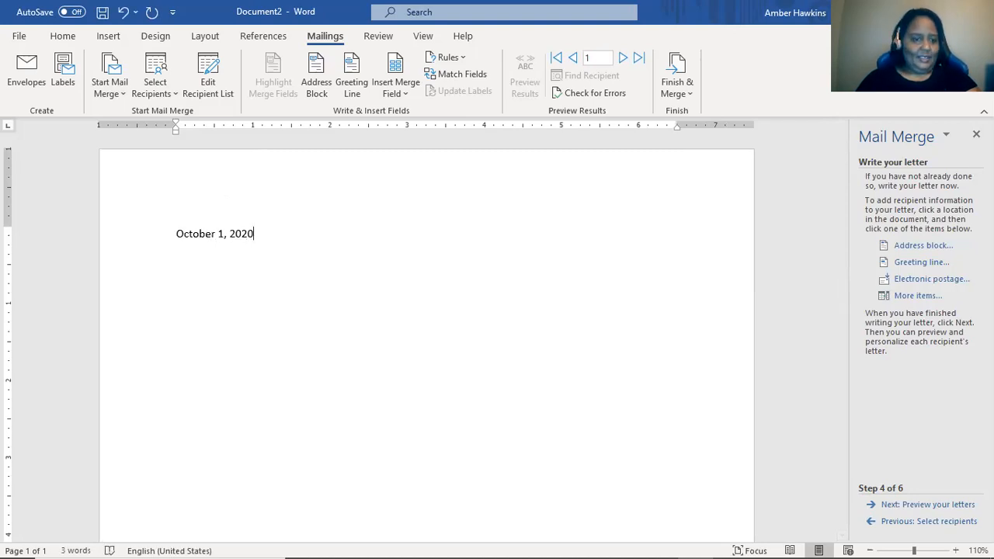
pyautogui.press('Return')
pyautogui.press('Return')
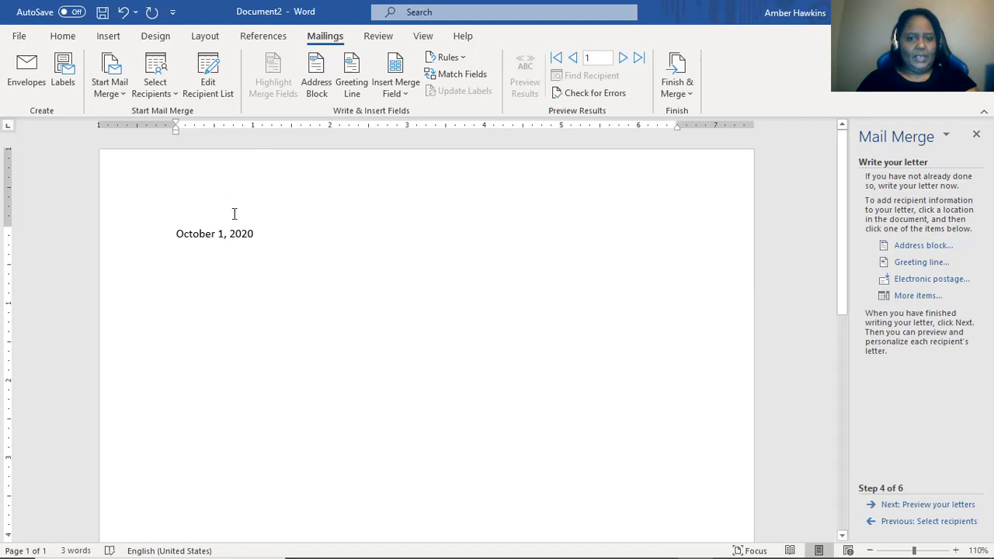
# Add the memo headings "TO:", "FROM:" and "SUB:" on separate, spaced lines below the date
pyautogui.write('TO:')
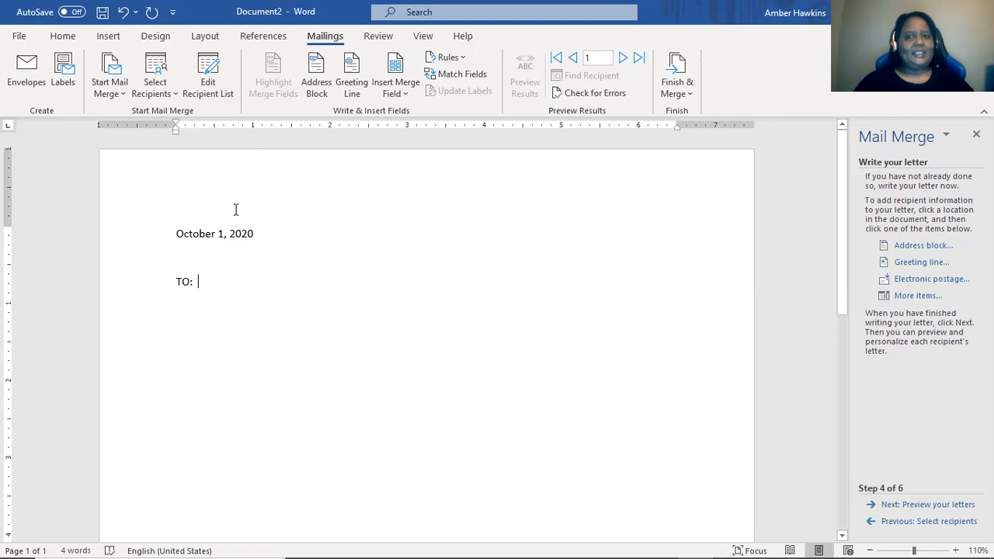
pyautogui.press('Return')
pyautogui.press('Return')
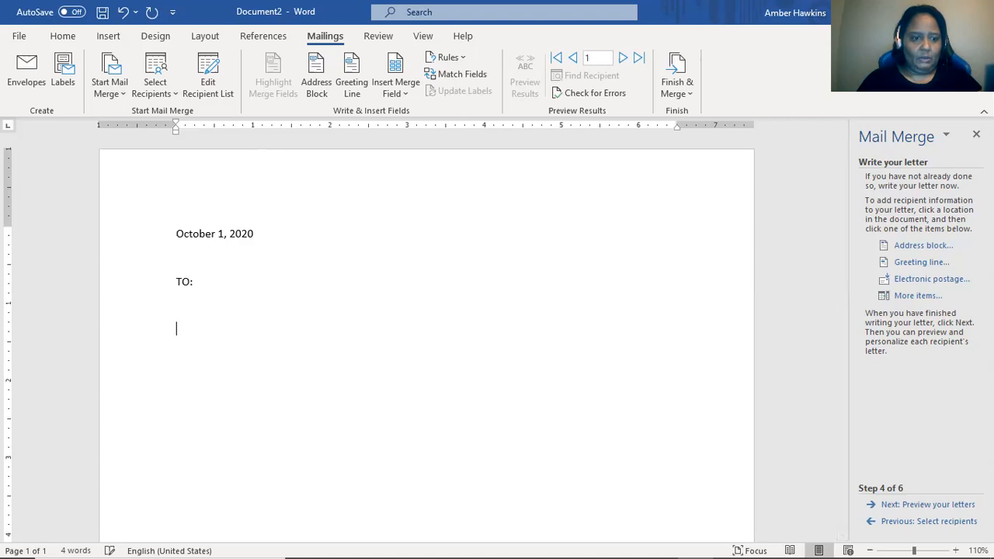
pyautogui.write('FROM:')
pyautogui.press('Return')
pyautogui.write('SUBJ:')
pyautogui.press('BackSpace')
pyautogui.press('BackSpace')
pyautogui.press('BackSpace')
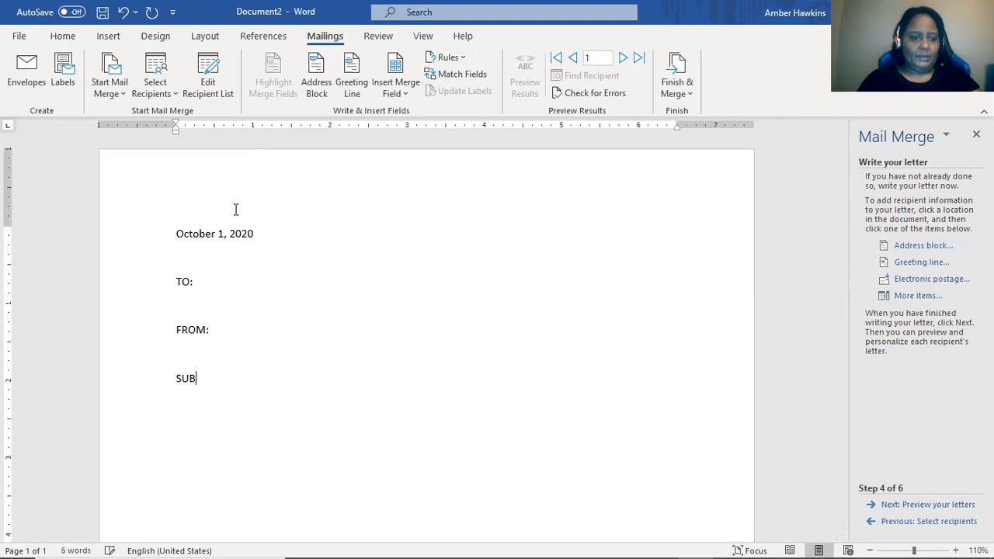
pyautogui.write('B:')
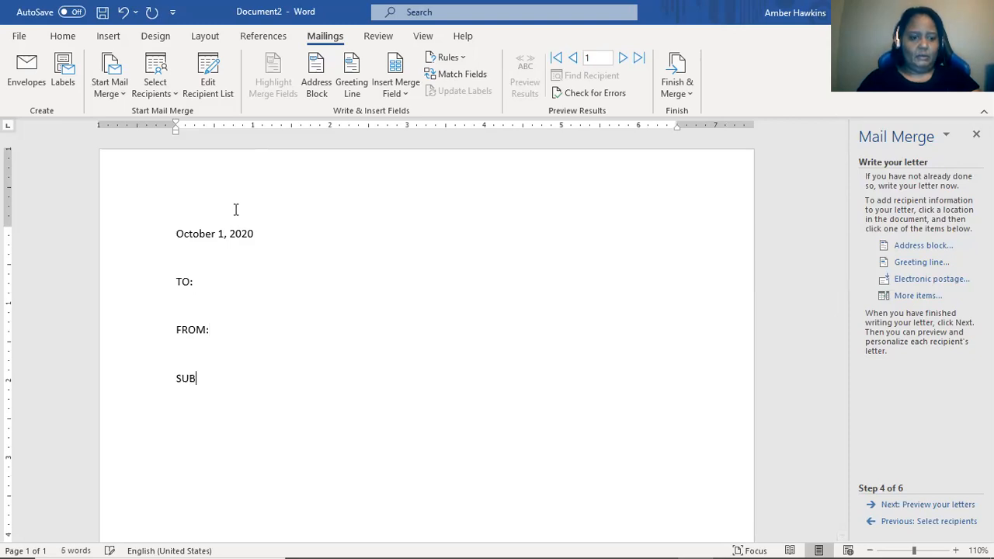
pyautogui.press('Return')
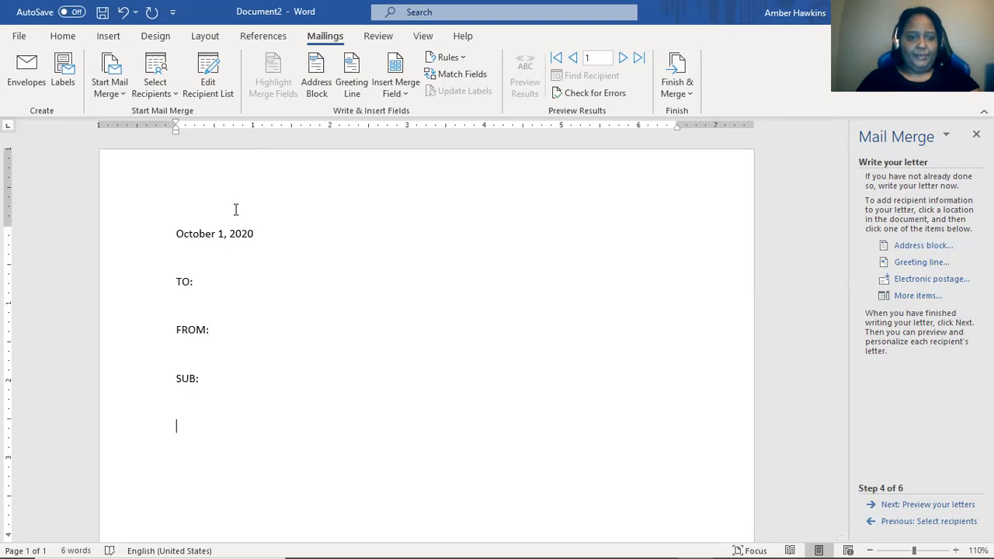
# Begin the body paragraph below the SUB heading with "Please be advised that all Change-of-Patients Letters"
pyautogui.write('Please')
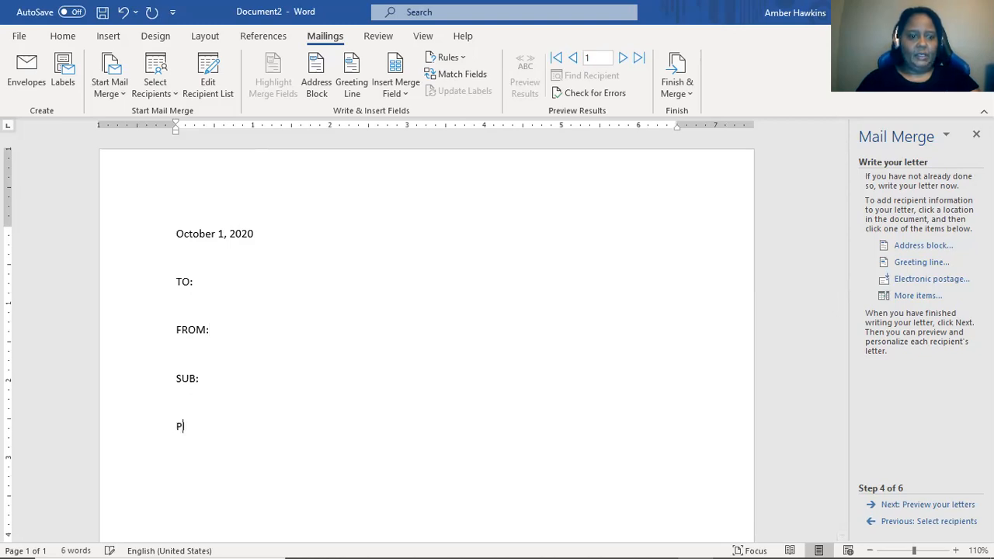
pyautogui.write('adv')
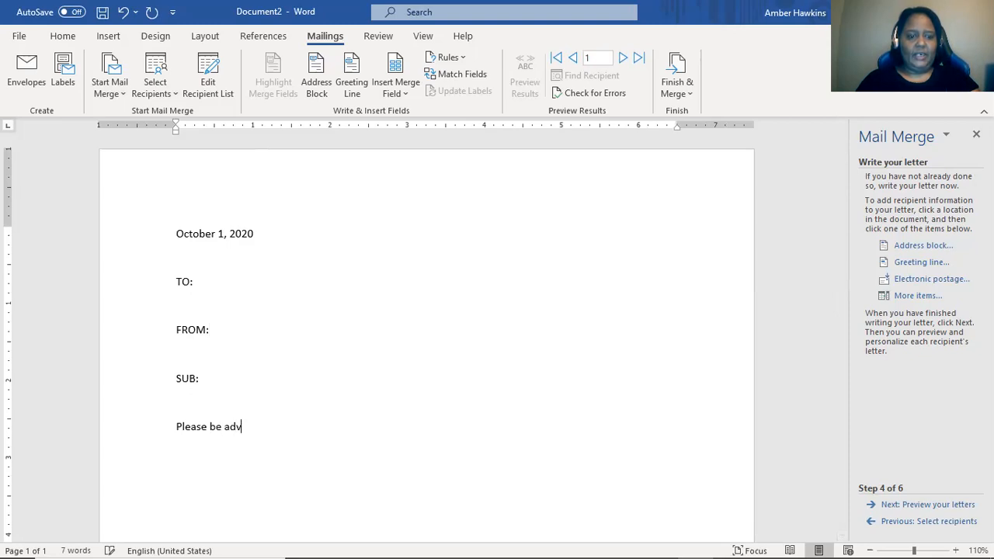
pyautogui.write('ised that')
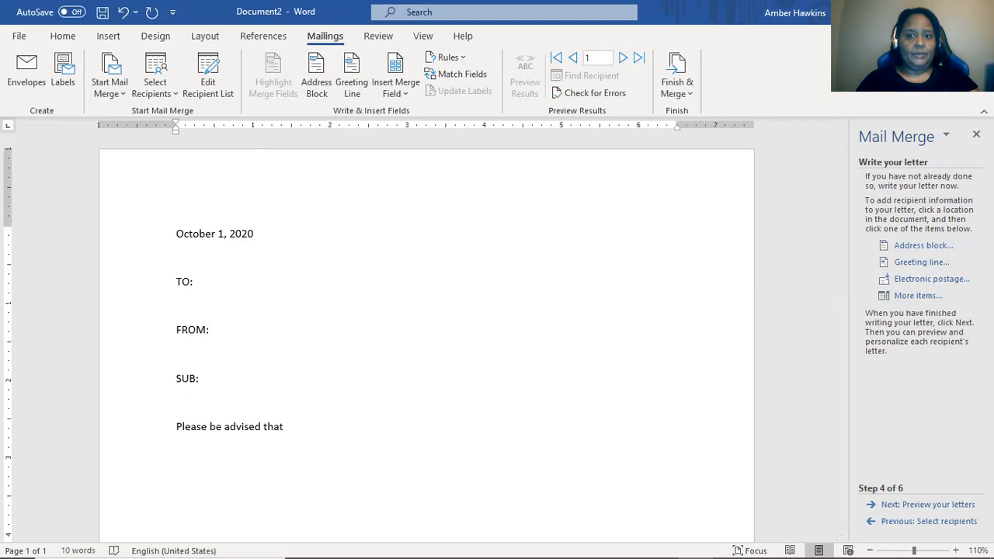
pyautogui.write(' all Change')
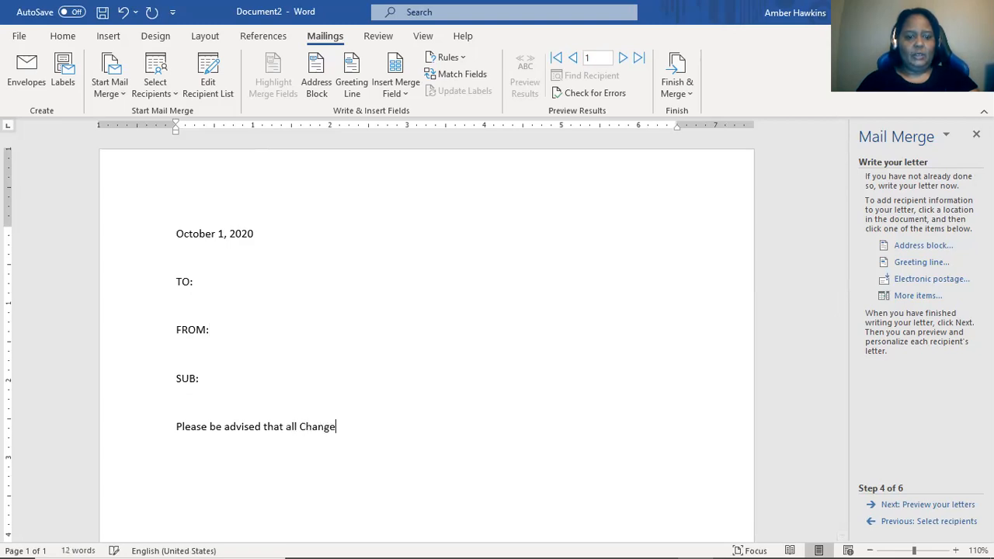
pyautogui.write('-of0')
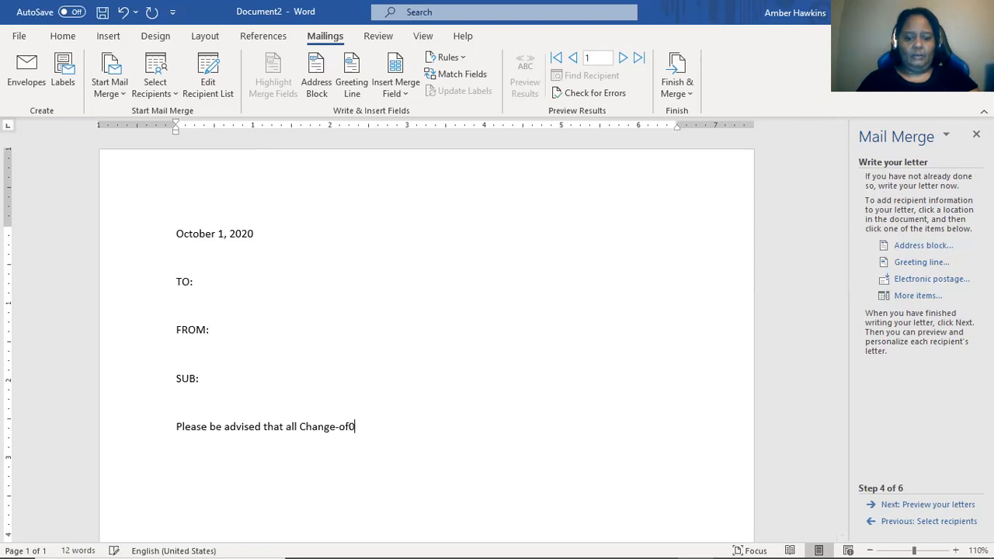
pyautogui.press('BackSpace')
pyautogui.write('-Patient')
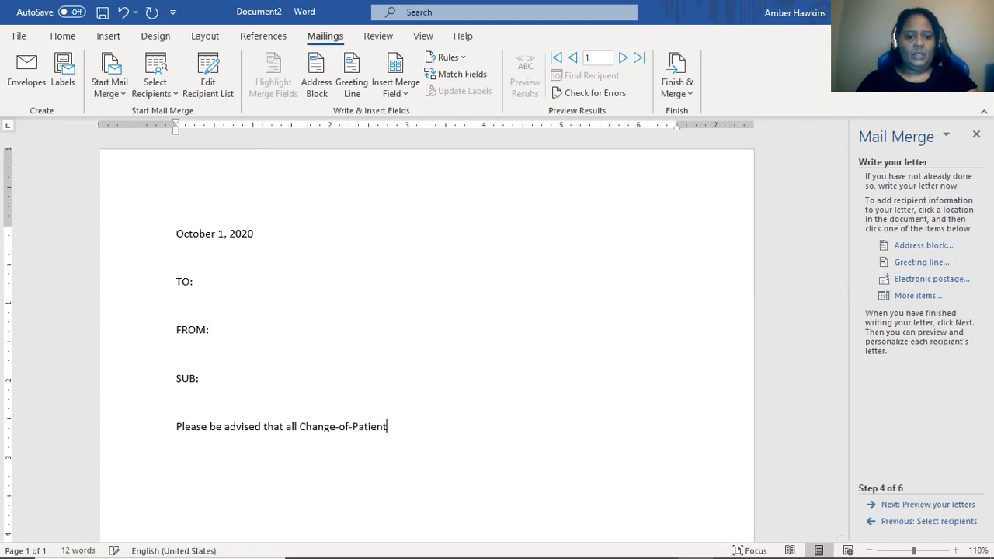
pyautogui.write('s Letters')
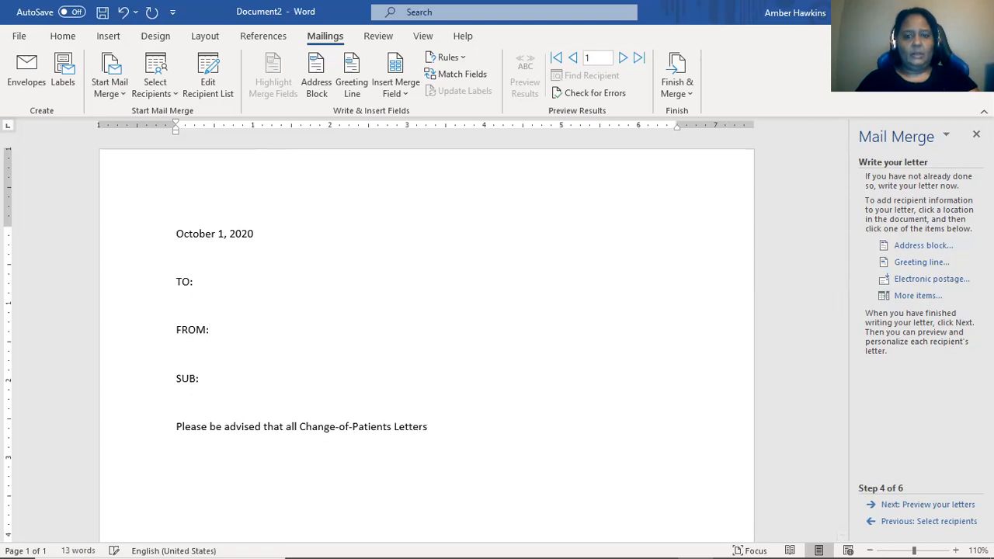
# Complete the body's first sentence with "have to be mailed on or before October 30, 2020."
pyautogui.write(' have to be mailed bedore')
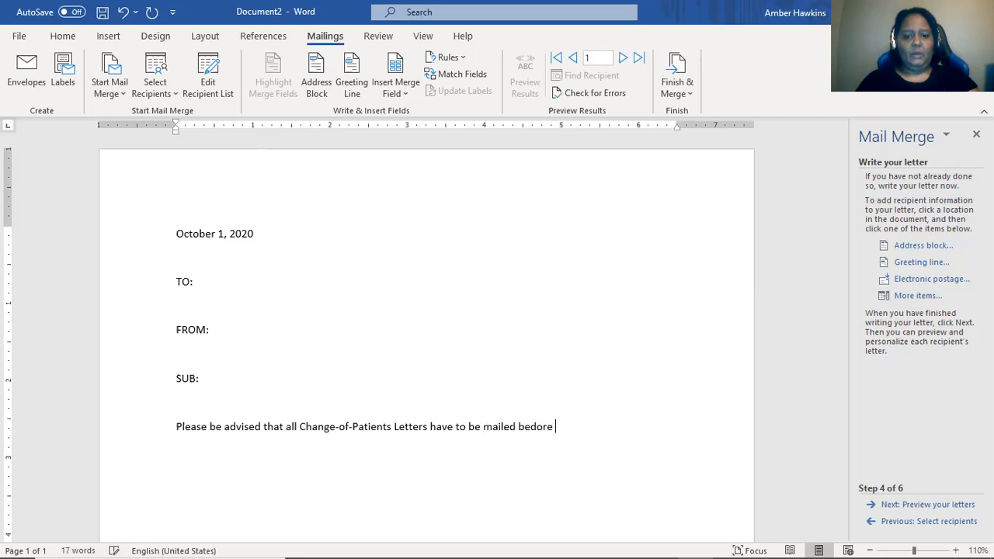
pyautogui.press('BackSpace')
pyautogui.press('BackSpace')
pyautogui.press('BackSpace')
pyautogui.press('BackSpace')
pyautogui.press('BackSpace')
pyautogui.press('BackSpace')
pyautogui.press('BackSpace')
pyautogui.write('on or before October')
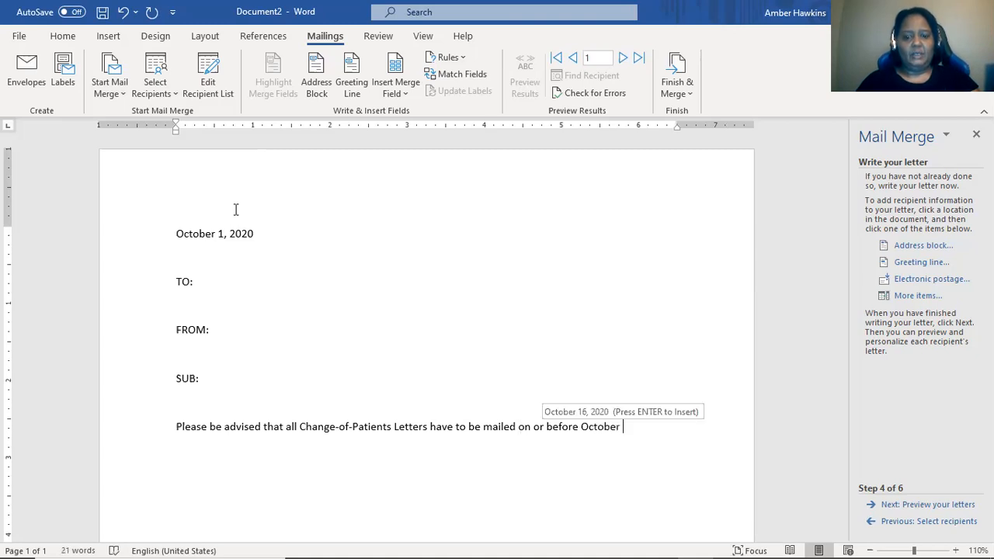
pyautogui.write(' 30, 2020.')
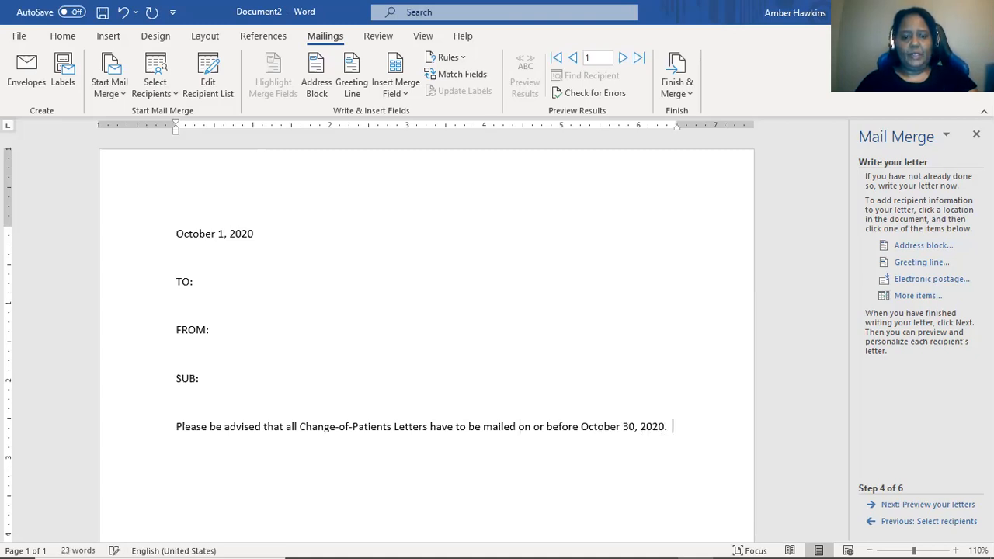
# Continue the body with "If there are questions, please contact the Support Coordinator's extension on the 5th Floor."
pyautogui.press('Return')
pyautogui.write('If there a')
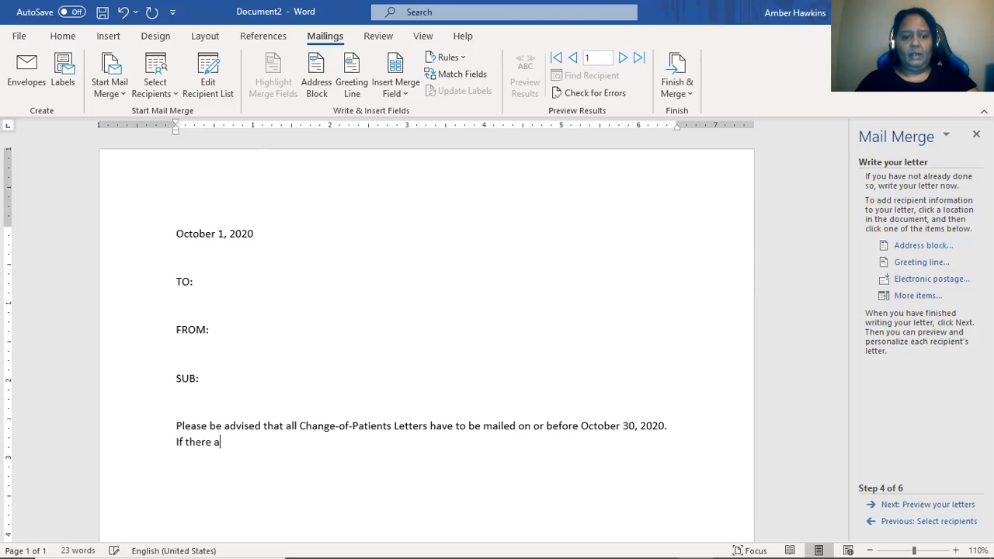
pyautogui.write('re questions, please')
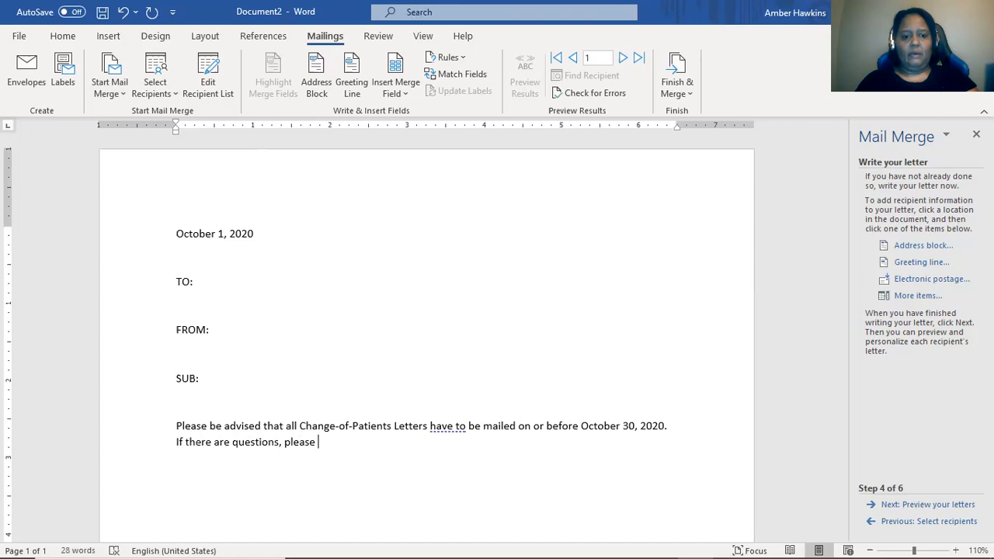
pyautogui.write('contact')
pyautogui.write('the Support Coordinator')
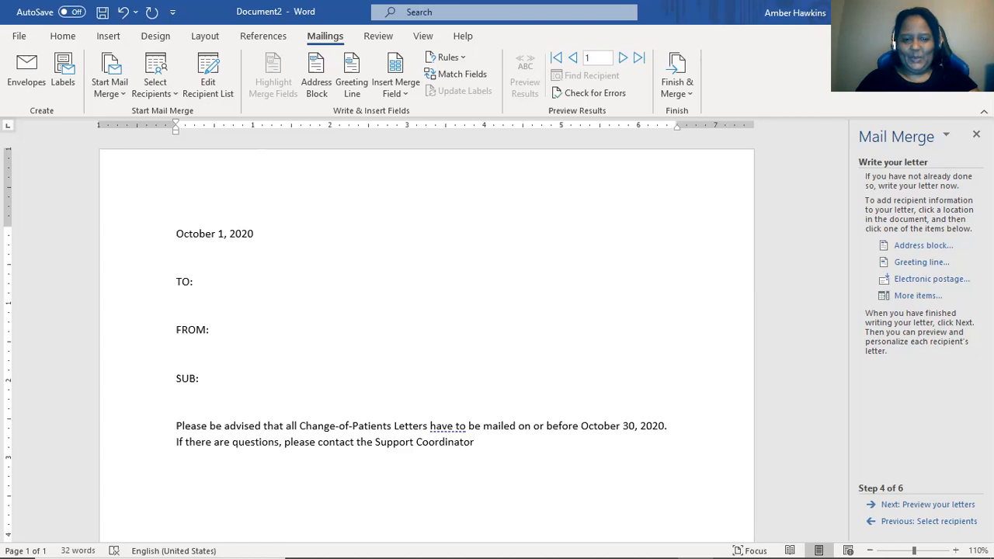
pyautogui.write('’s')
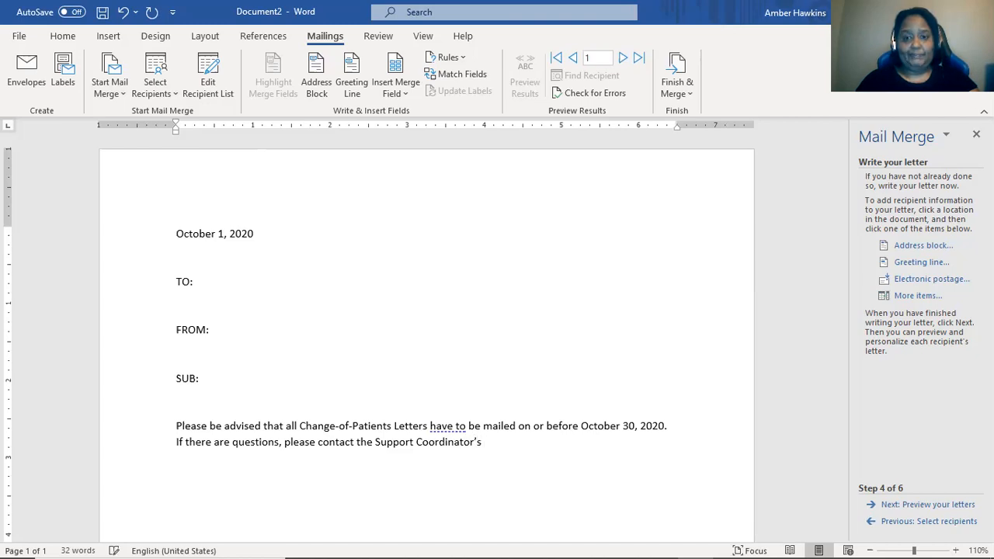
pyautogui.write(' e')
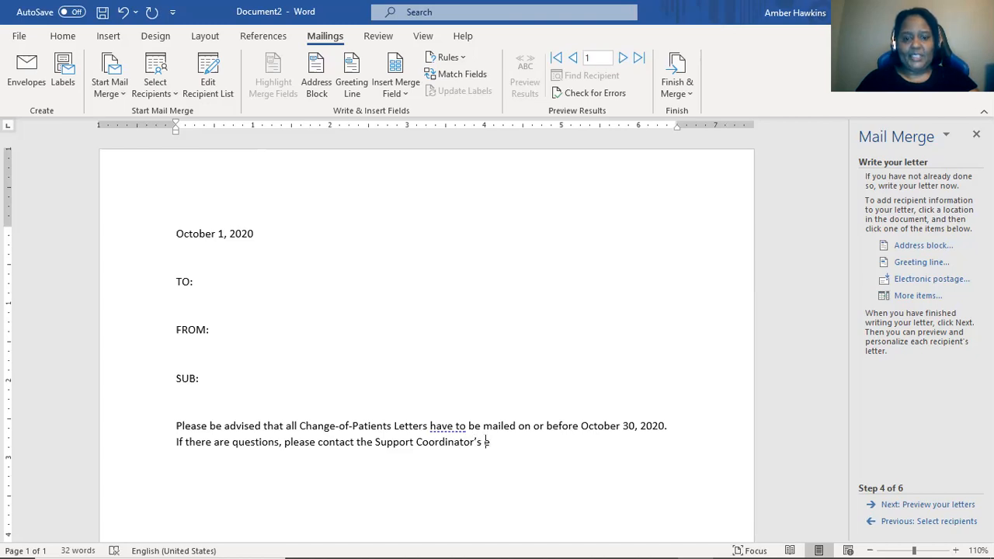
pyautogui.write('xtension on the t')
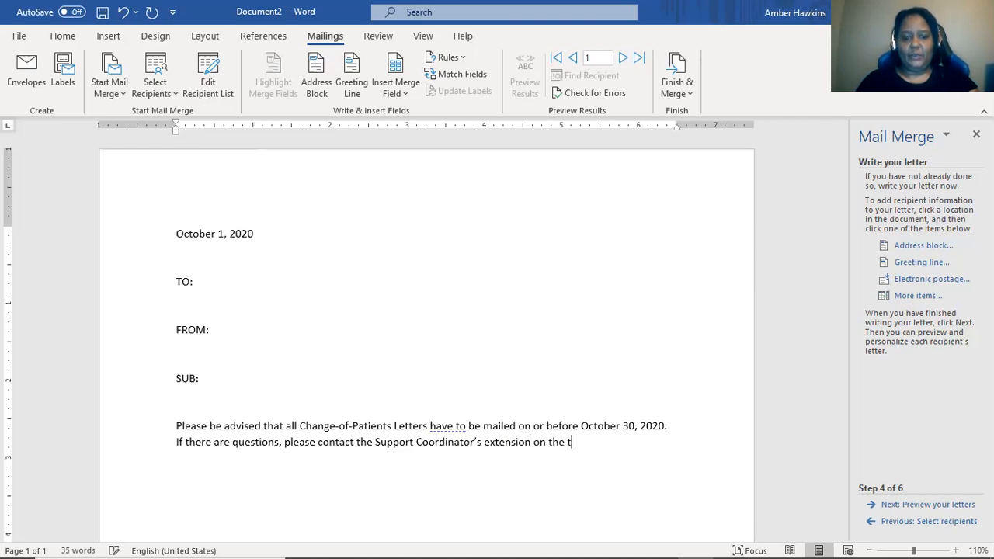
pyautogui.press('BackSpace')
pyautogui.write('5')
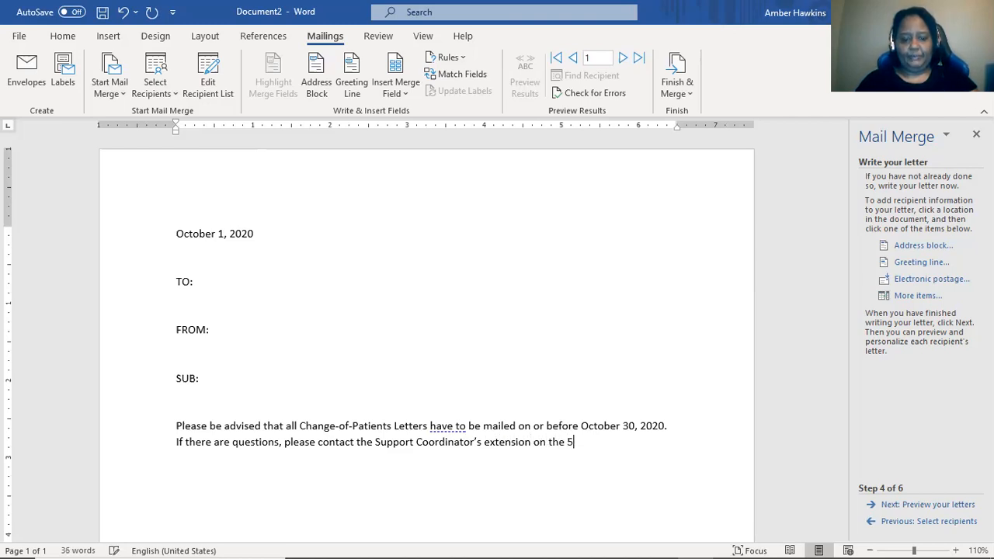
pyautogui.write('th Floor.')
# Add the closing line "Thanks for your attention." as a new paragraph directly below the body text
pyautogui.press('Return')
pyautogui.press('Return')
pyautogui.write('T')
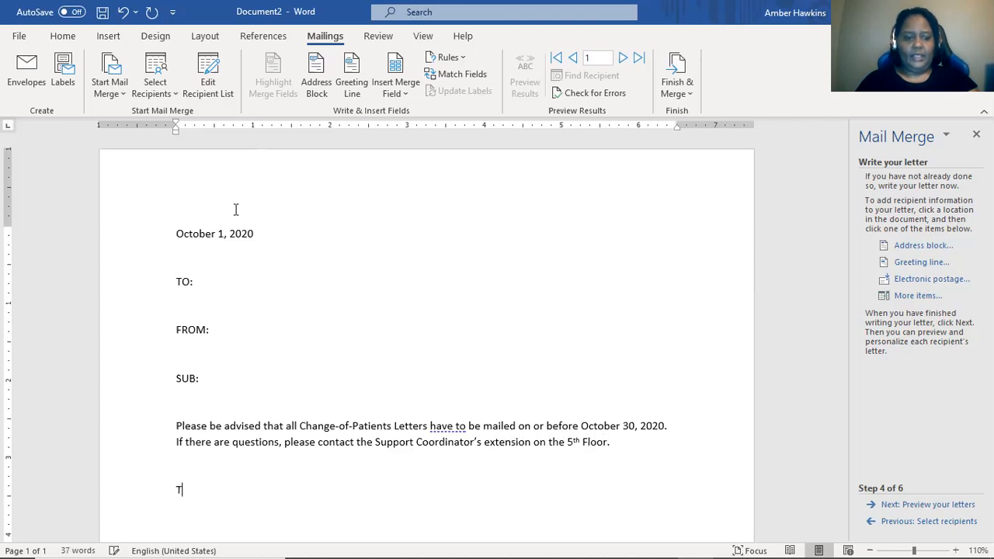
pyautogui.press('BackSpace')
pyautogui.press('BackSpace')
pyautogui.write('Thanks for your attention')
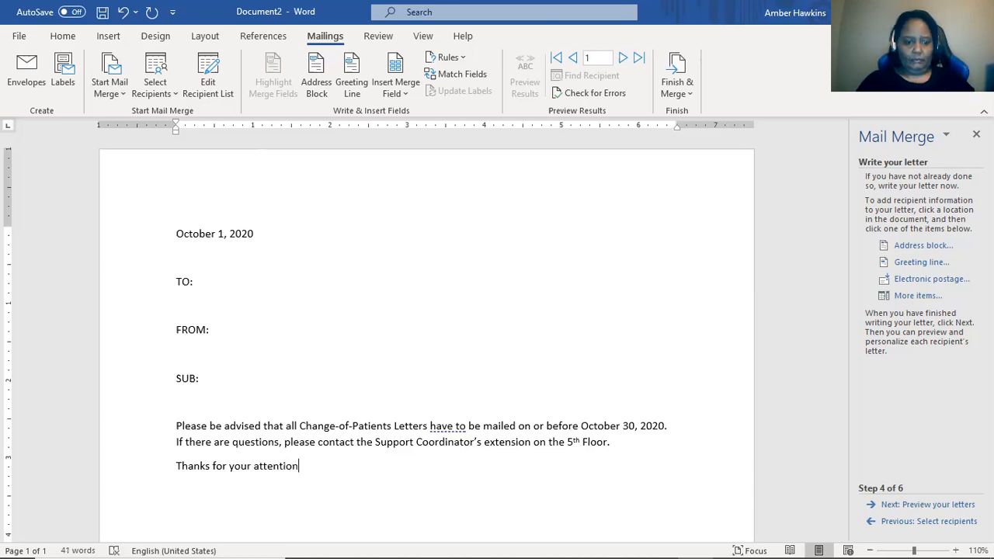
pyautogui.write('.')
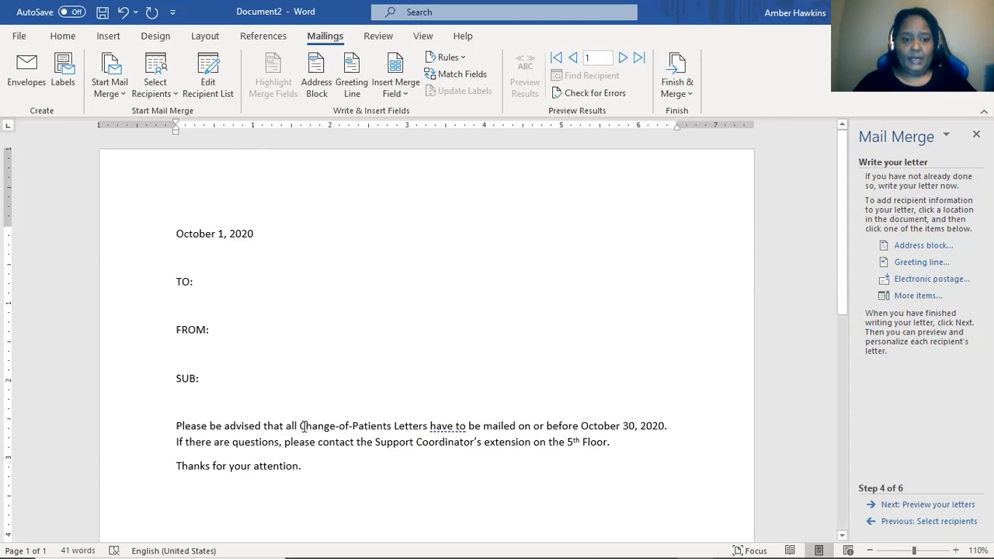
# Copy "Change-of-Patients Letters" from the body paragraph and paste it after the SUB heading
pyautogui.moveTo(345, 420); pyautogui.dragTo(405, 423)
pyautogui.hotkey('ctrl', 'c')
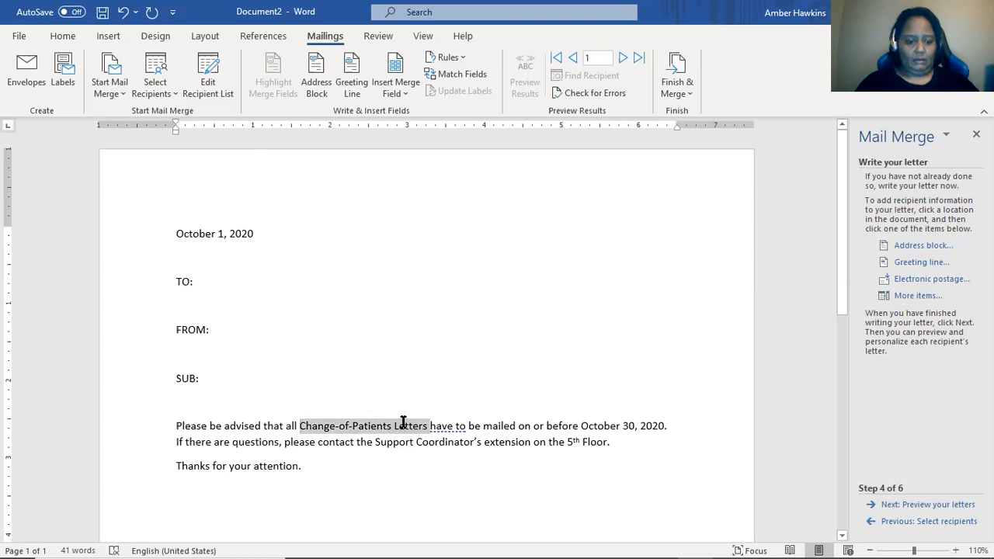
pyautogui.click(216, 376)
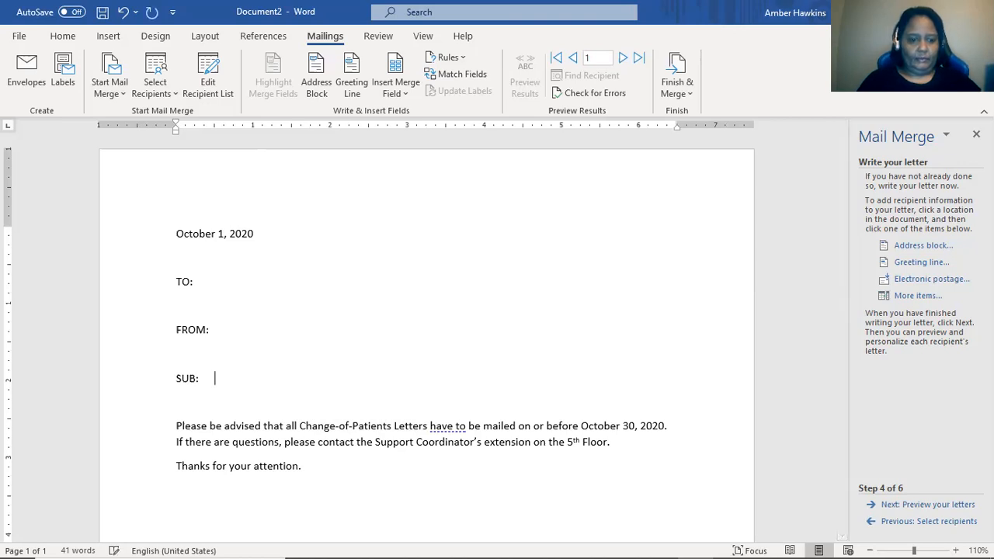
pyautogui.hotkey('ctrl', 'v')
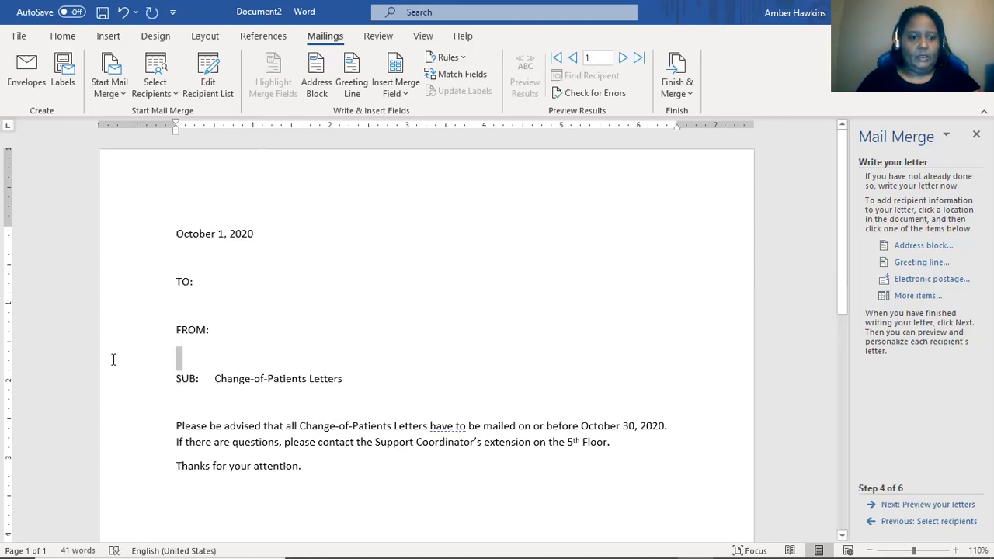
# Enter "Support Coordinator, Main Building" after the FROM heading, aligned with the subject text
pyautogui.click(244, 274)
pyautogui.click(233, 333)
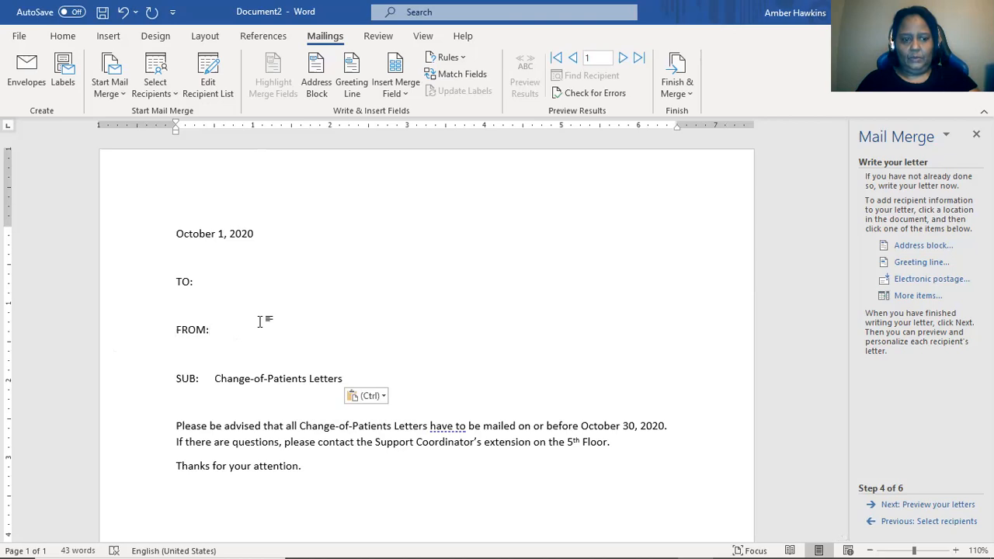
pyautogui.write('qa')
pyautogui.press('BackSpace')
pyautogui.press('BackSpace')
pyautogui.press('Tab')
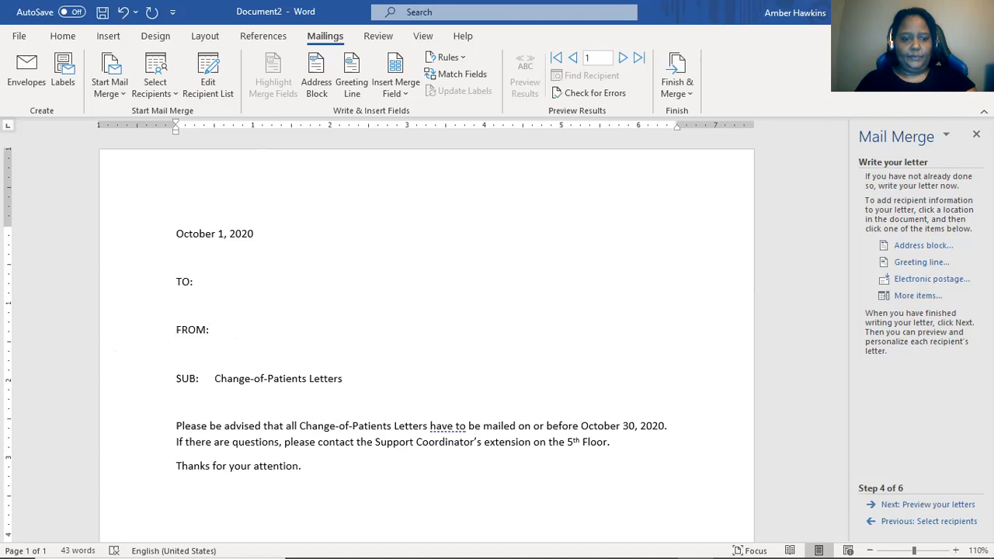
pyautogui.write('Support ')
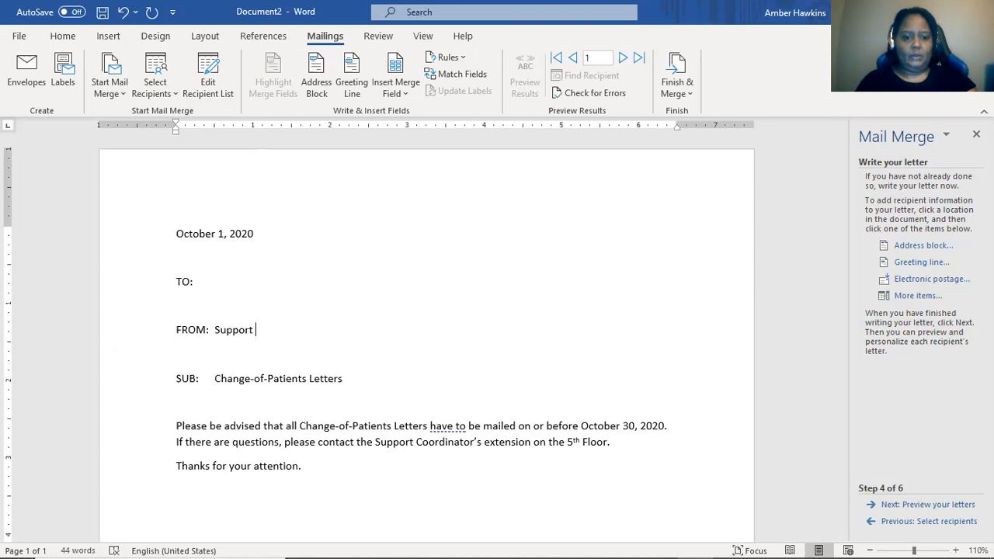
pyautogui.write('Coordin')
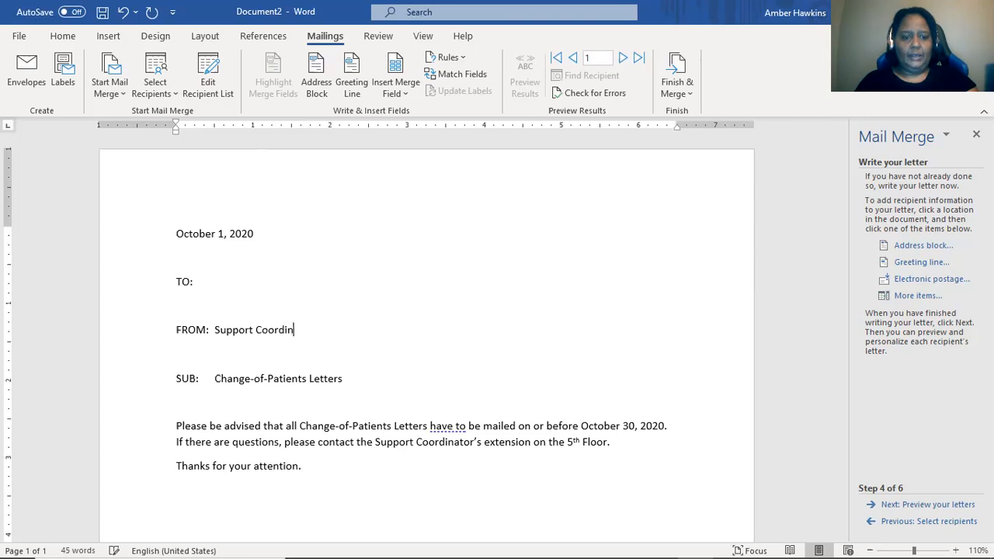
pyautogui.write('ator')
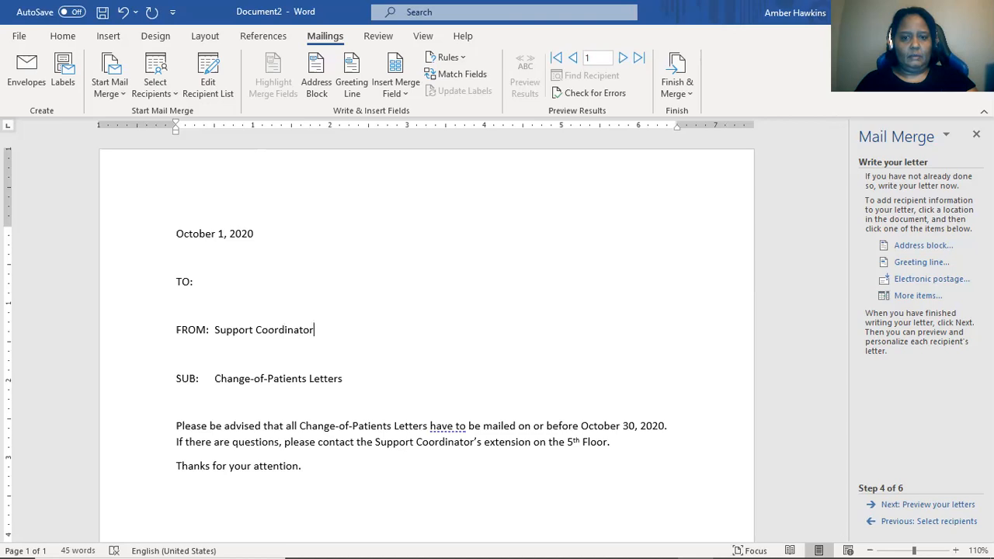
pyautogui.write(', Main Building')
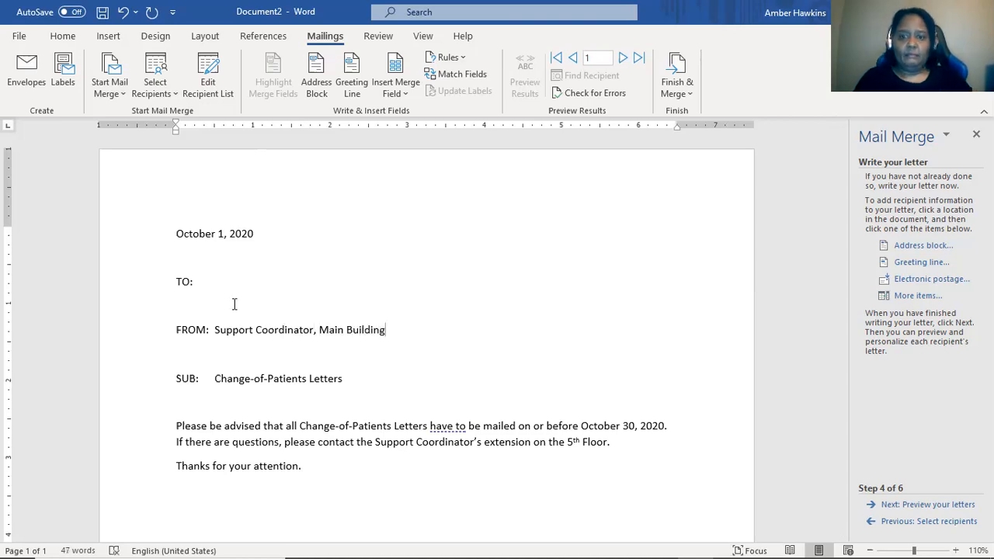
# Insert the Title, First_Name and Last_Name merge fields, separated by spaces, on the TO line, aligned with the FROM text
pyautogui.click(223, 282)
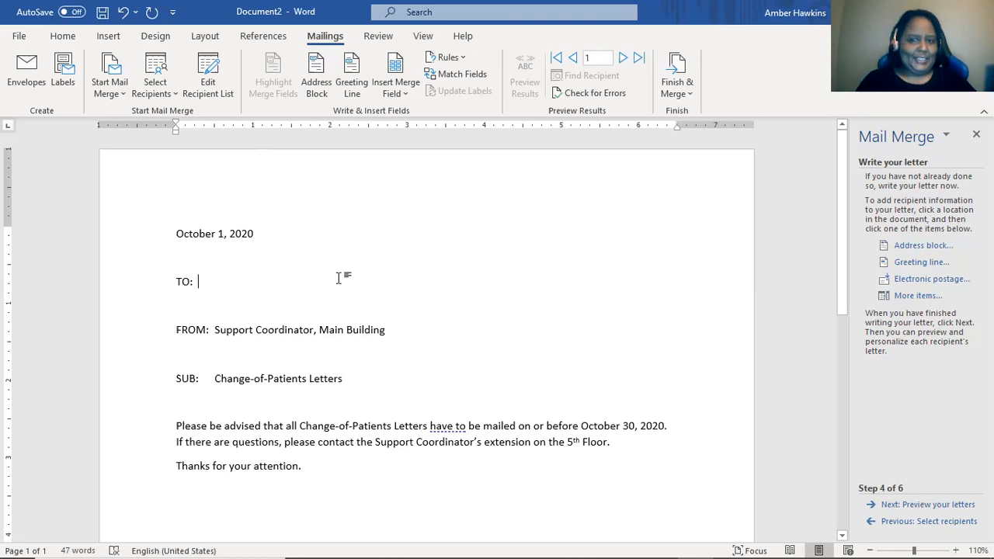
pyautogui.press('Tab')
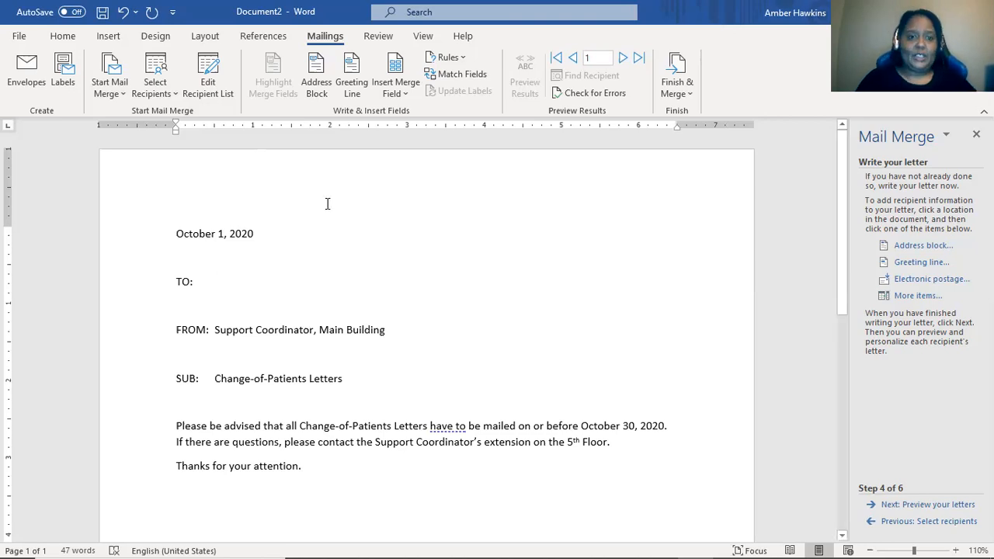
pyautogui.click(402, 91)
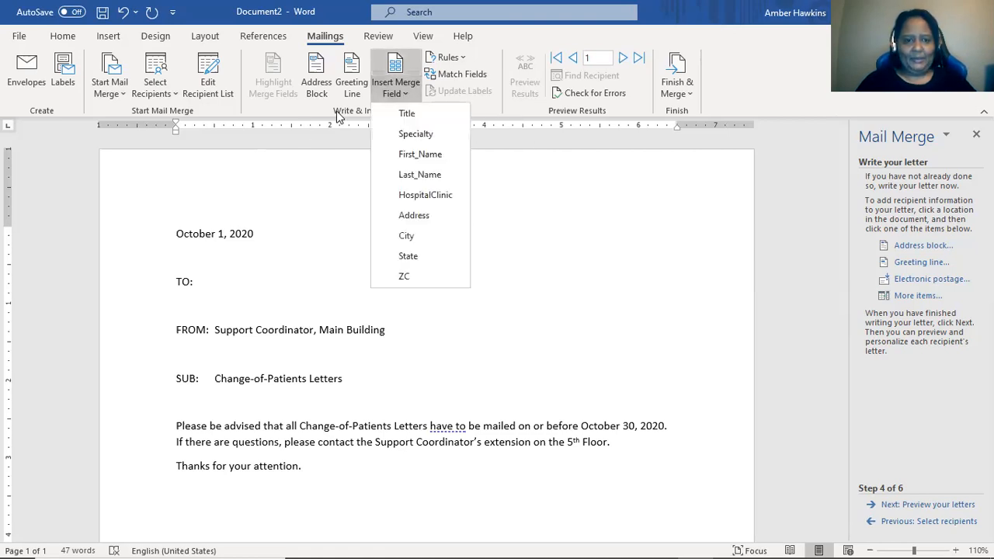
pyautogui.click(277, 291)
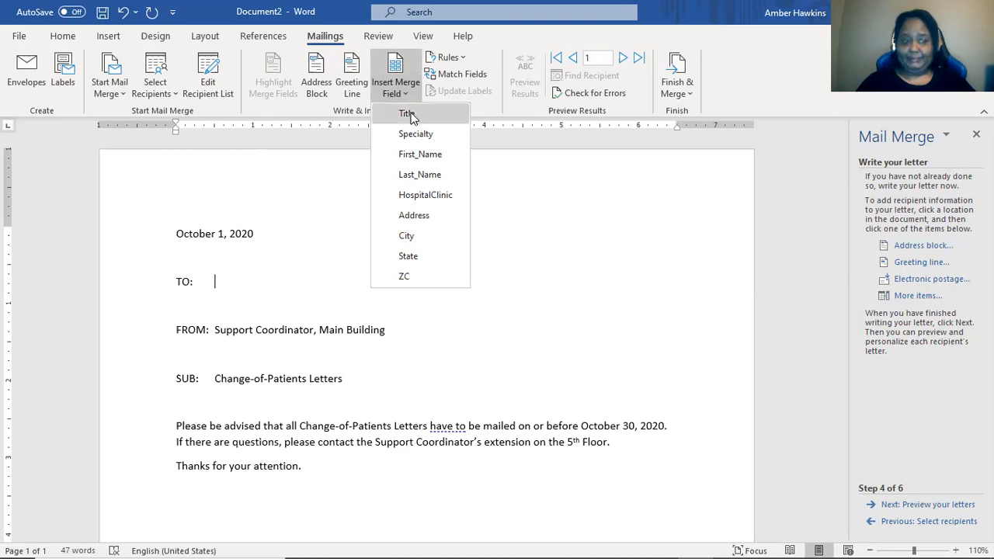
pyautogui.click(409, 115)
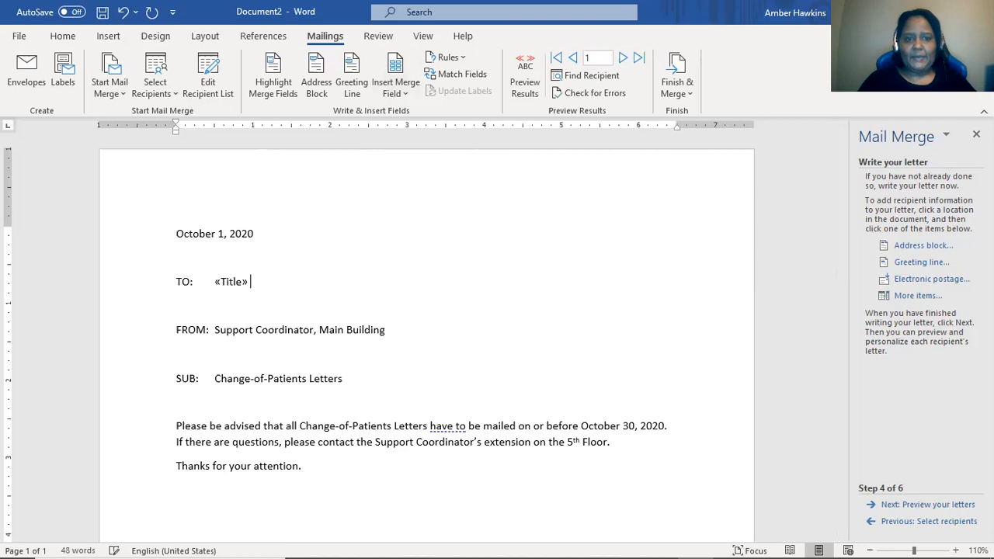
pyautogui.click(409, 94)
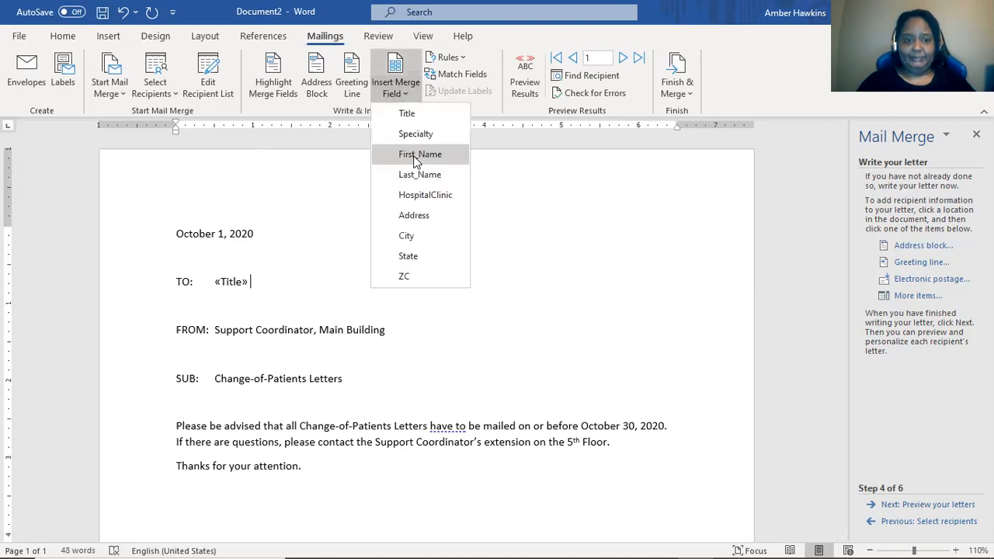
pyautogui.click(417, 156)
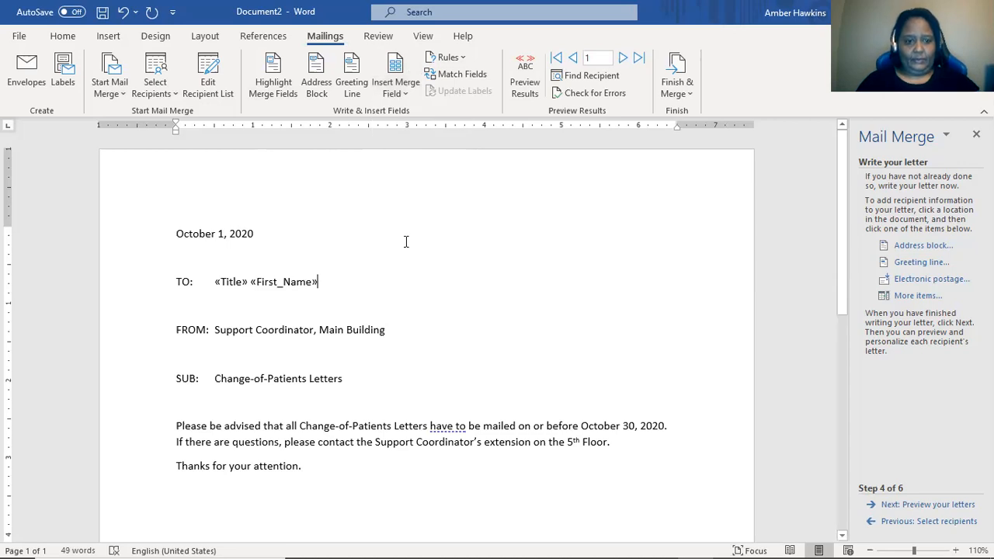
pyautogui.click(406, 91)
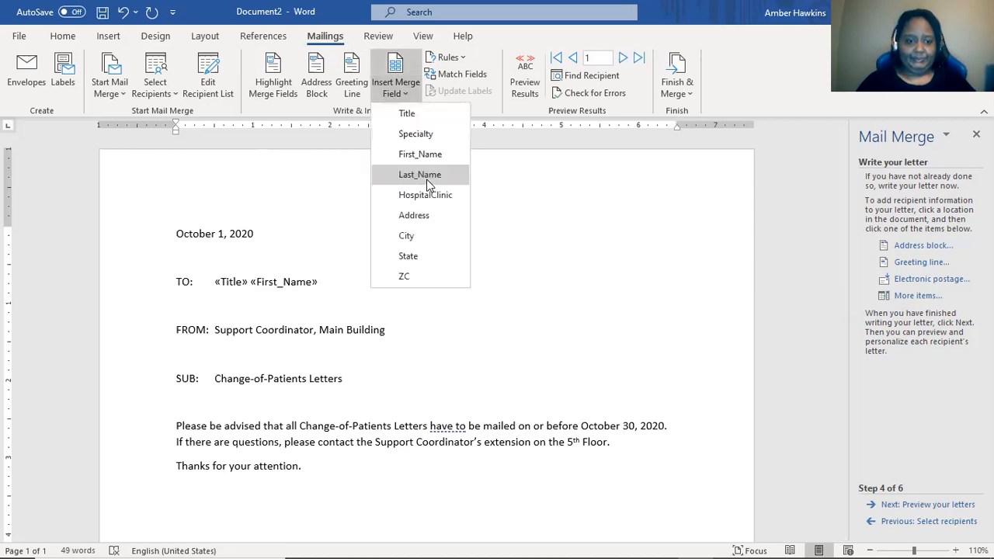
pyautogui.click(423, 175)
# Insert the HospitalClinic and Address merge fields on separate indented lines below the recipient name fields
pyautogui.press('Return')
pyautogui.press('Tab')
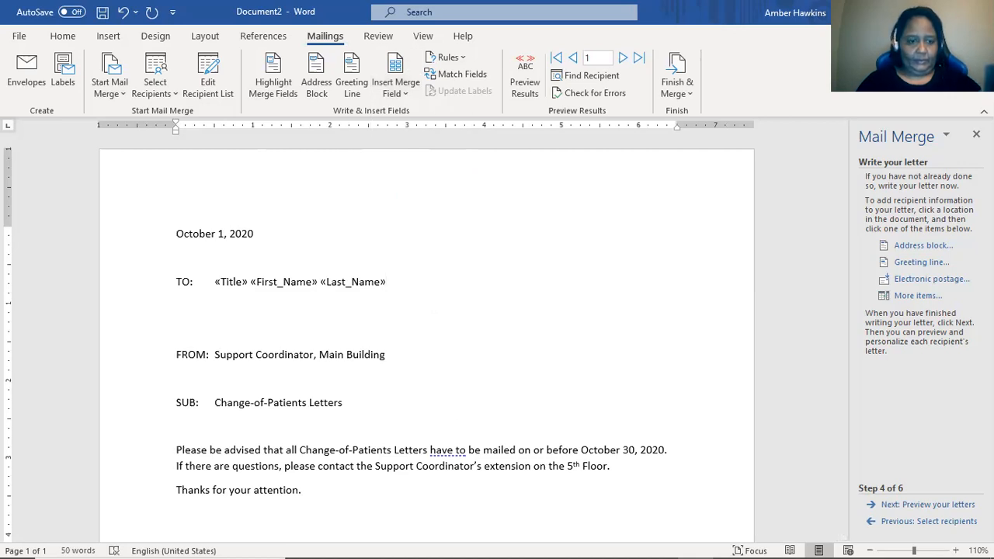
pyautogui.click(405, 87)
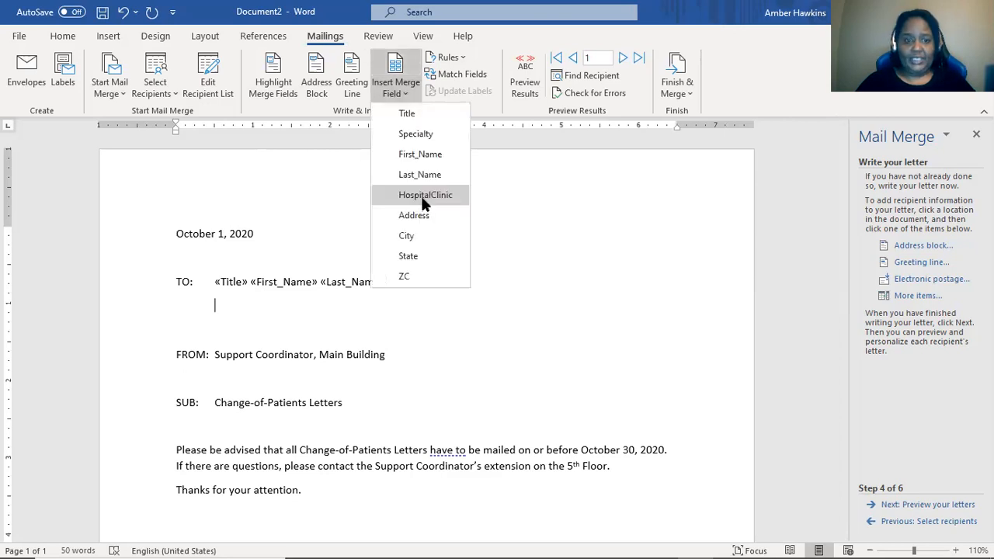
pyautogui.click(421, 195)
pyautogui.press('Return')
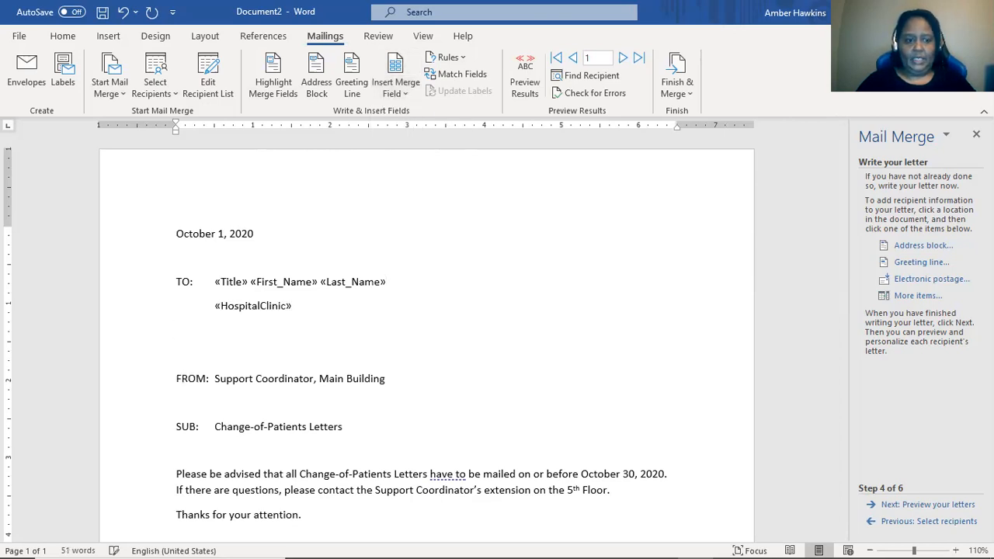
pyautogui.click(404, 94)
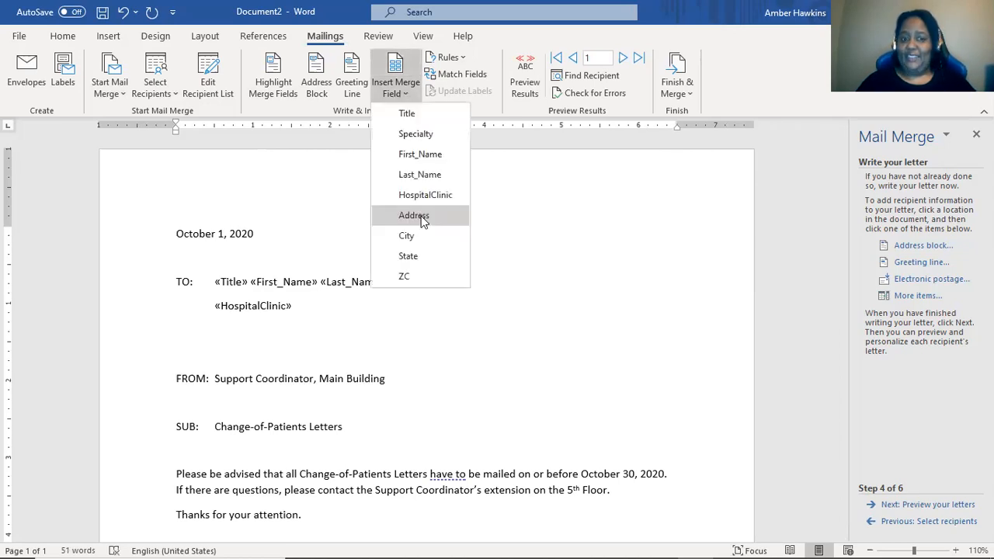
pyautogui.click(414, 215)
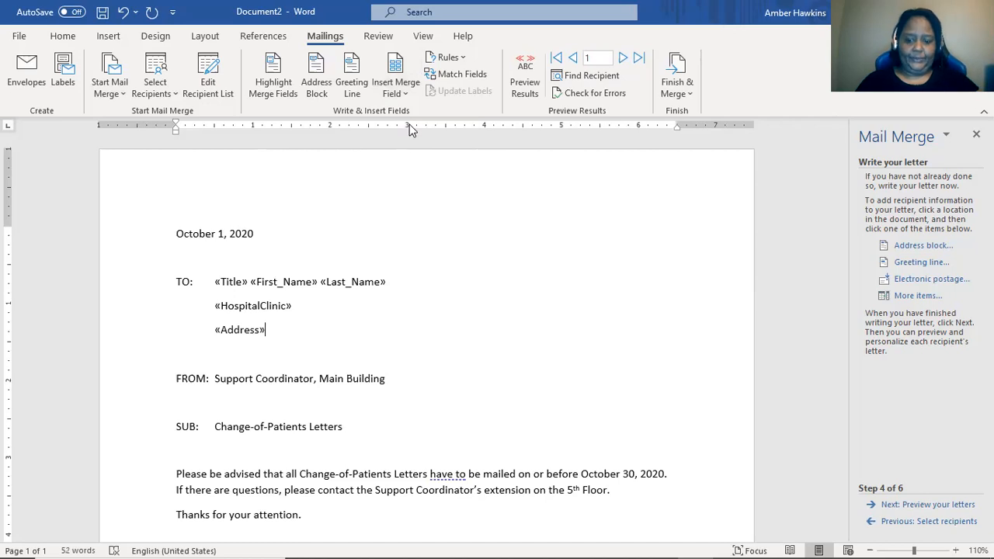
# Insert the City, State and ZC merge fields on a new indented line below the Address field, with a comma after City
pyautogui.press('Return')
pyautogui.press('Tab')
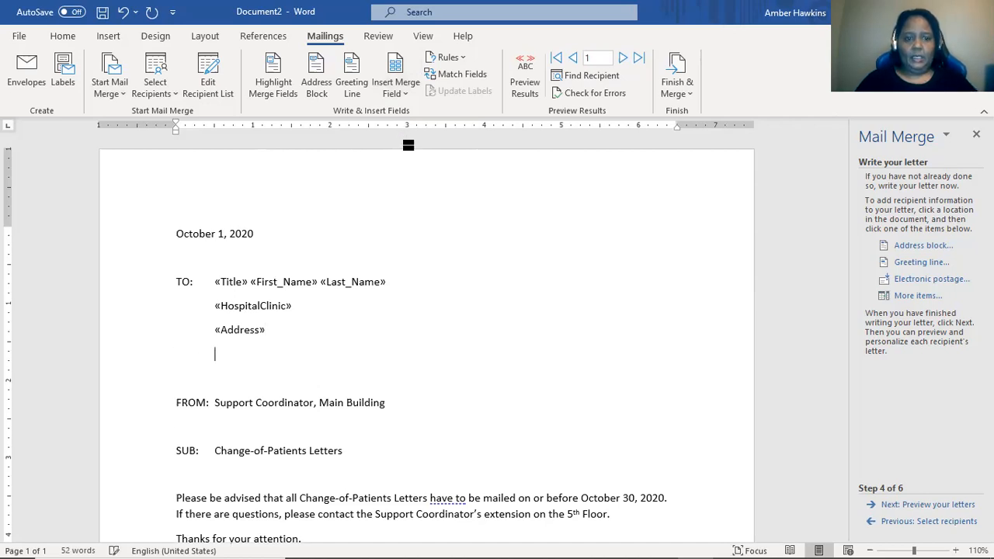
pyautogui.click(405, 95)
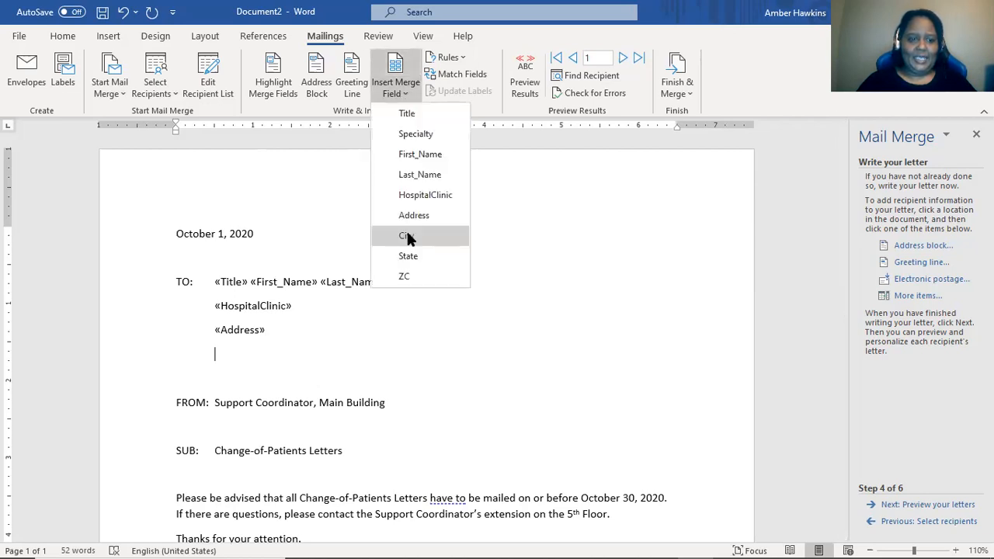
pyautogui.click(406, 234)
pyautogui.write(',')
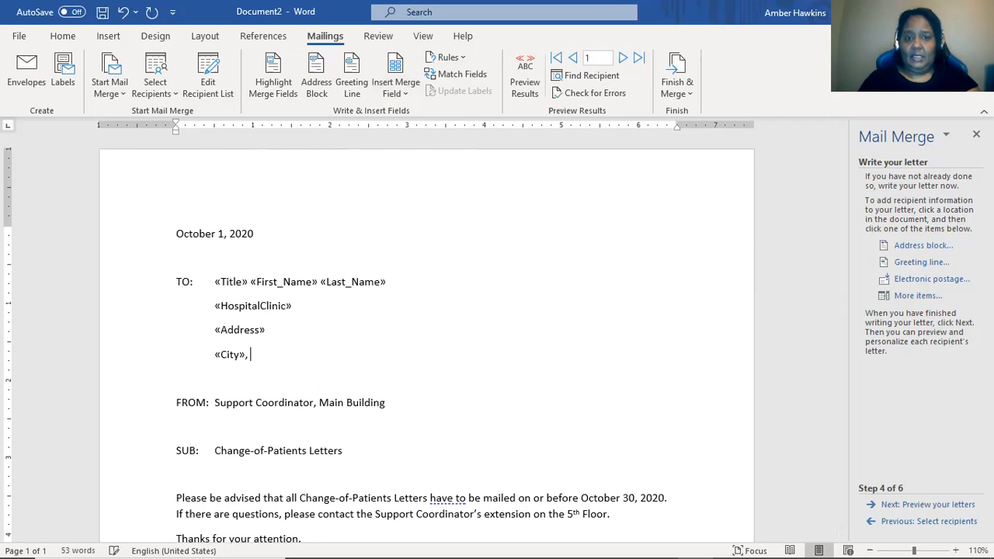
pyautogui.click(406, 97)
pyautogui.click(426, 253)
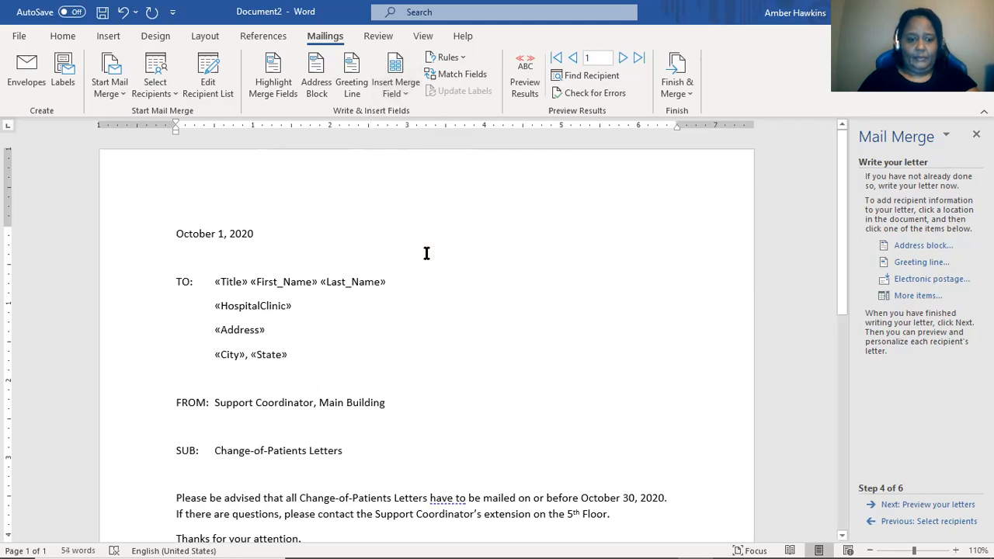
pyautogui.click(403, 95)
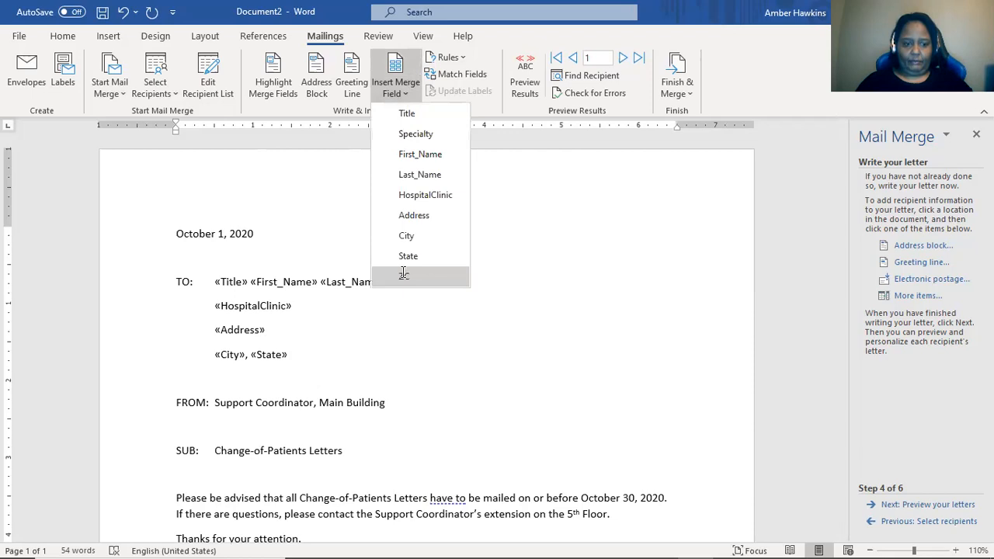
pyautogui.click(403, 275)
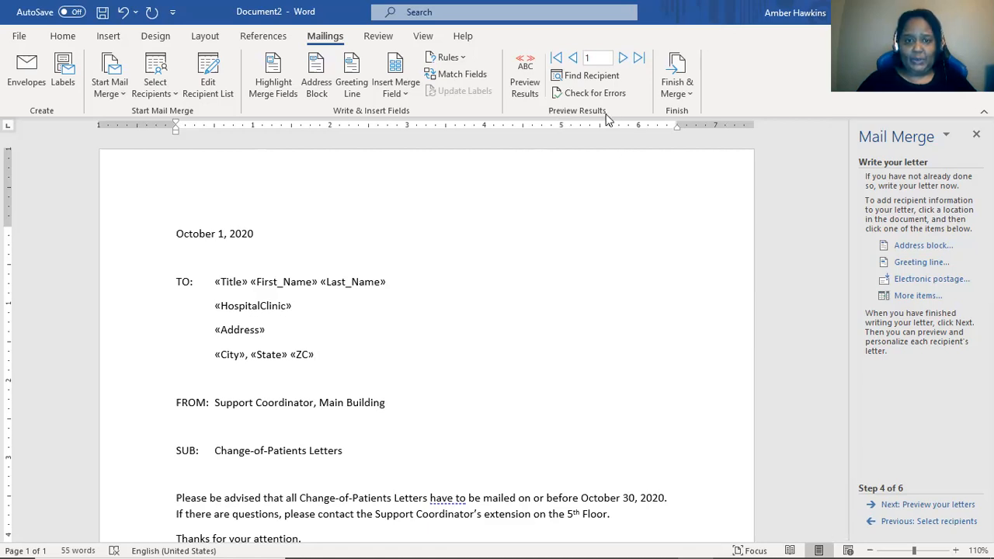
# Preview the merged results, browse through the recipient records to the last one, and return to the first record
pyautogui.click(532, 67)
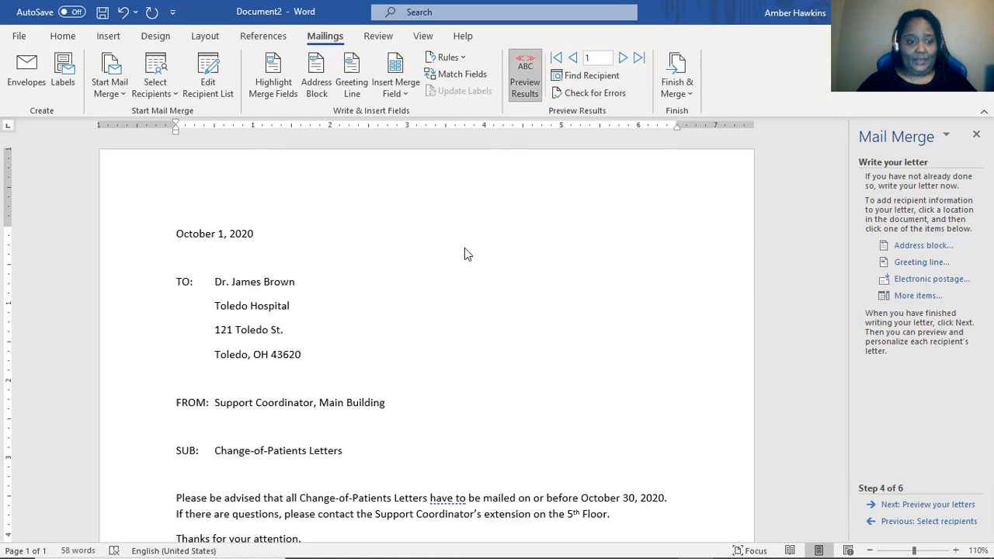
pyautogui.click(622, 65)
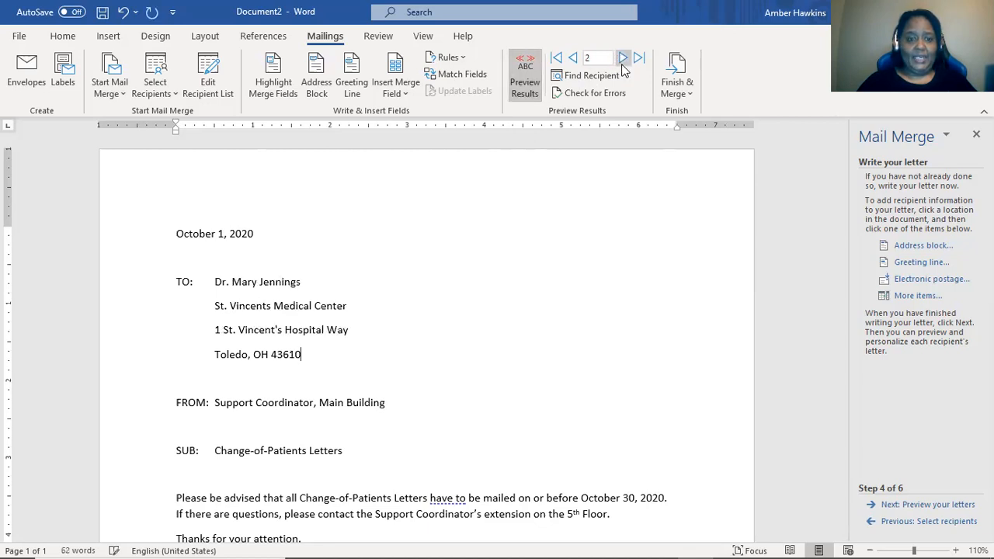
pyautogui.click(622, 59)
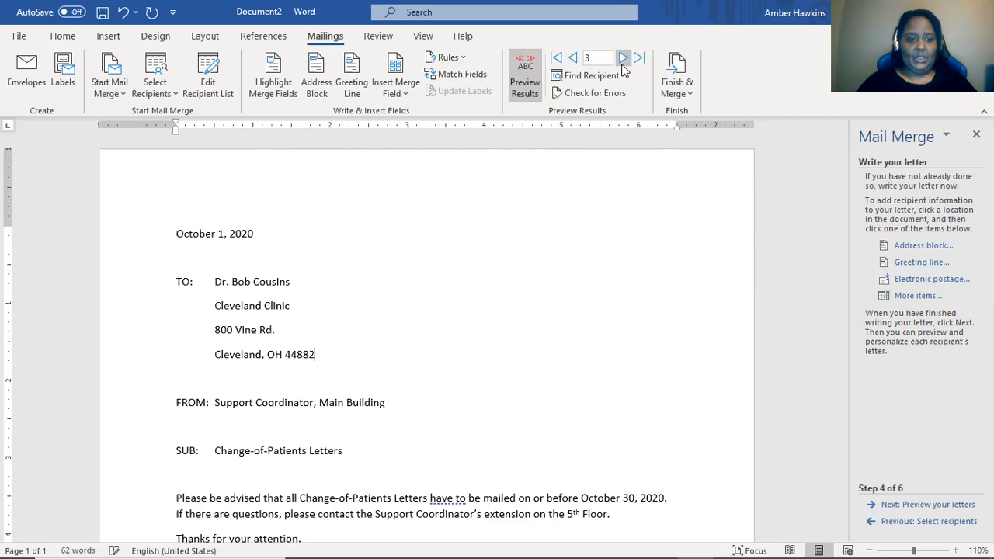
pyautogui.click(622, 59)
pyautogui.click(622, 65)
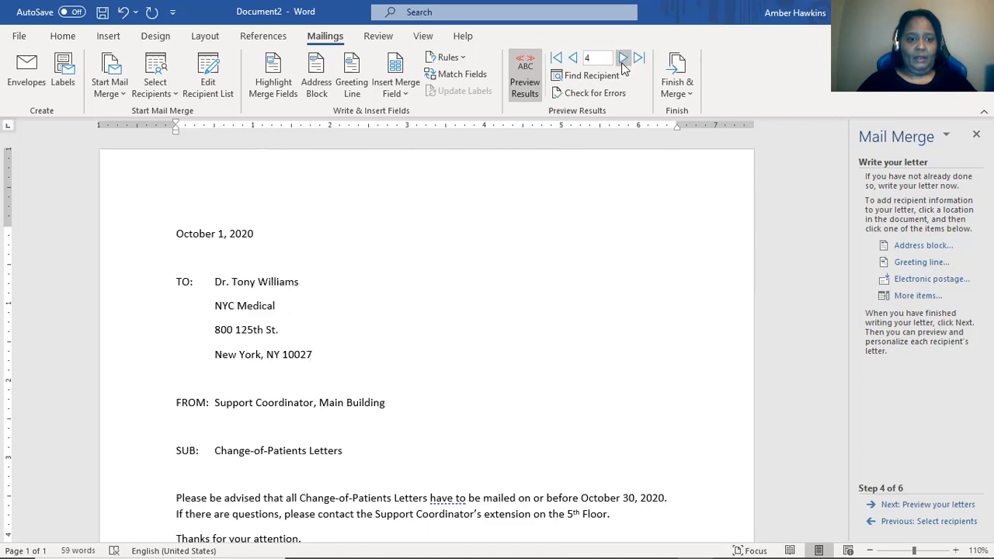
pyautogui.click(621, 66)
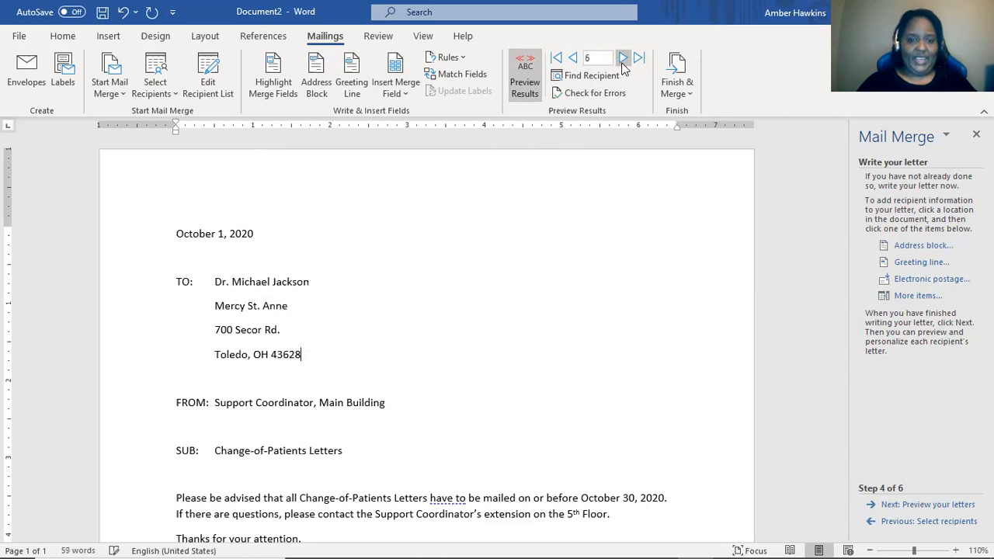
pyautogui.click(622, 65)
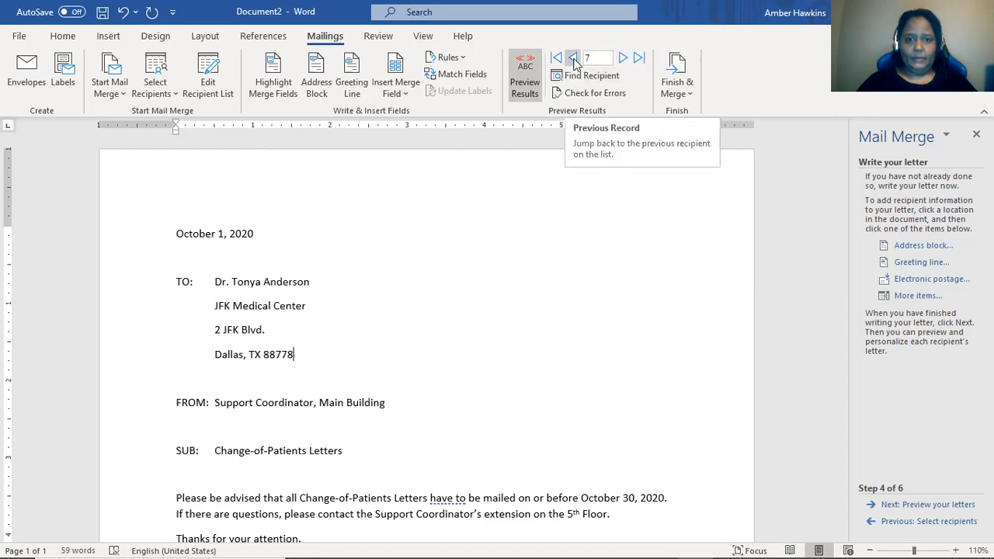
pyautogui.click(637, 62)
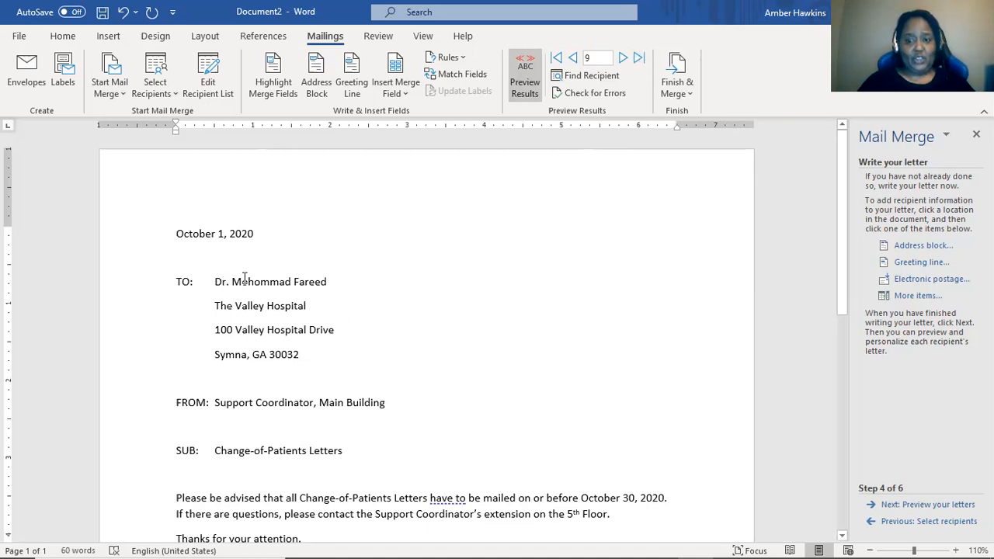
pyautogui.click(555, 60)
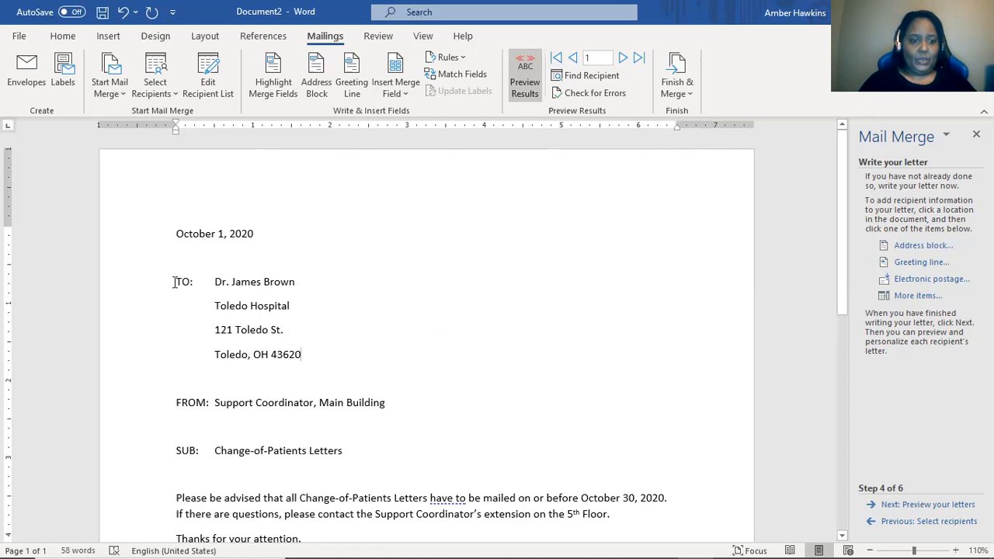
# Set the TO recipient block's paragraph spacing to 0 pt after and its line spacing to Single
pyautogui.moveTo(174, 281); pyautogui.dragTo(303, 353)
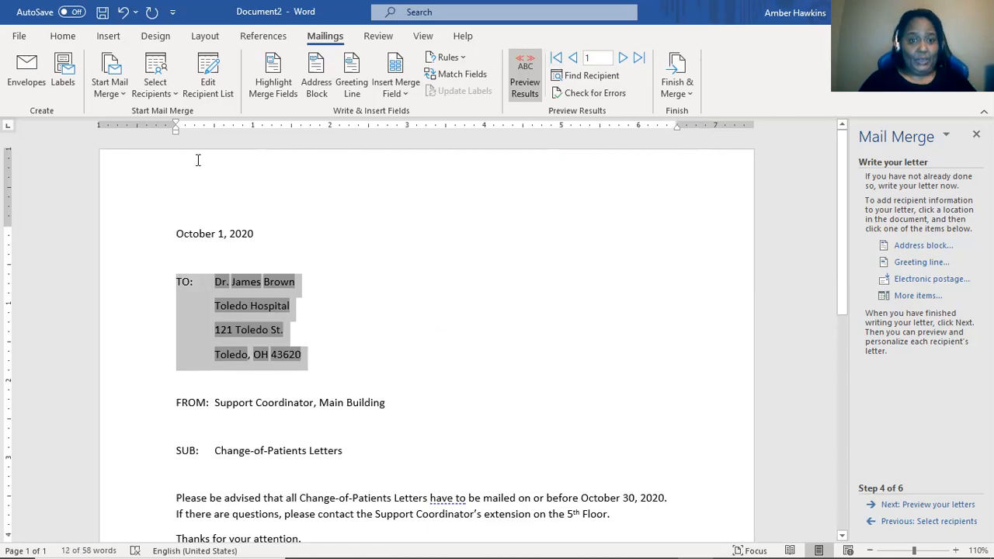
pyautogui.click(64, 36)
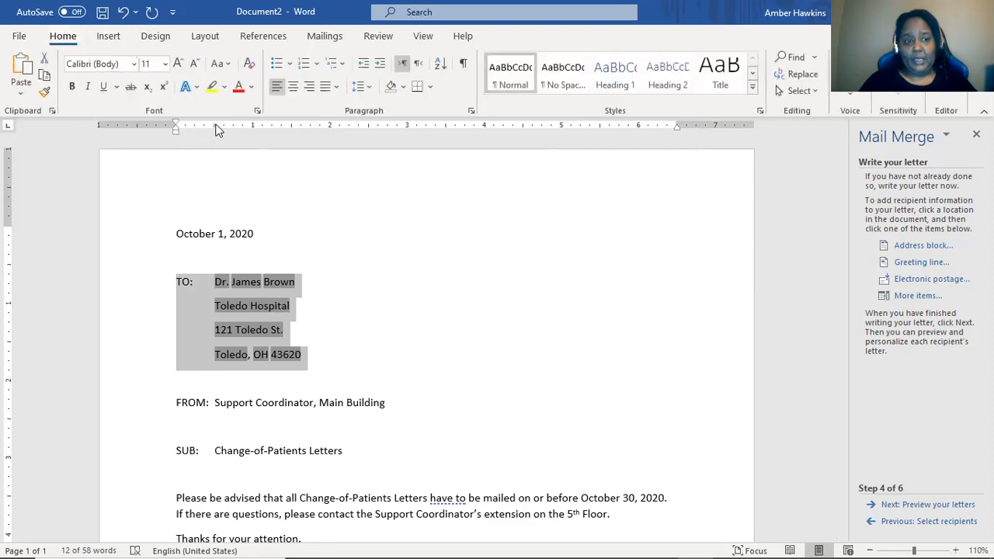
pyautogui.click(471, 113)
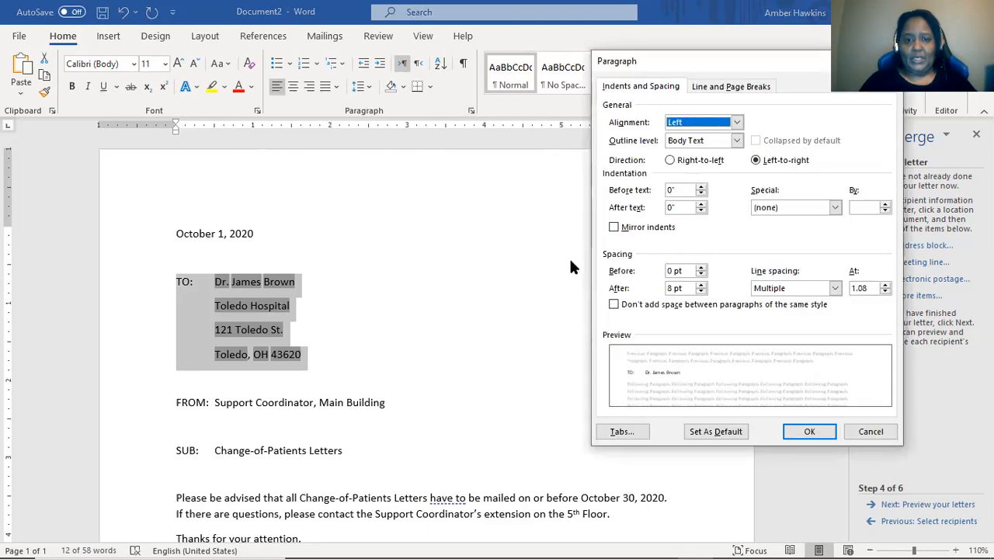
pyautogui.click(700, 292)
pyautogui.click(700, 292)
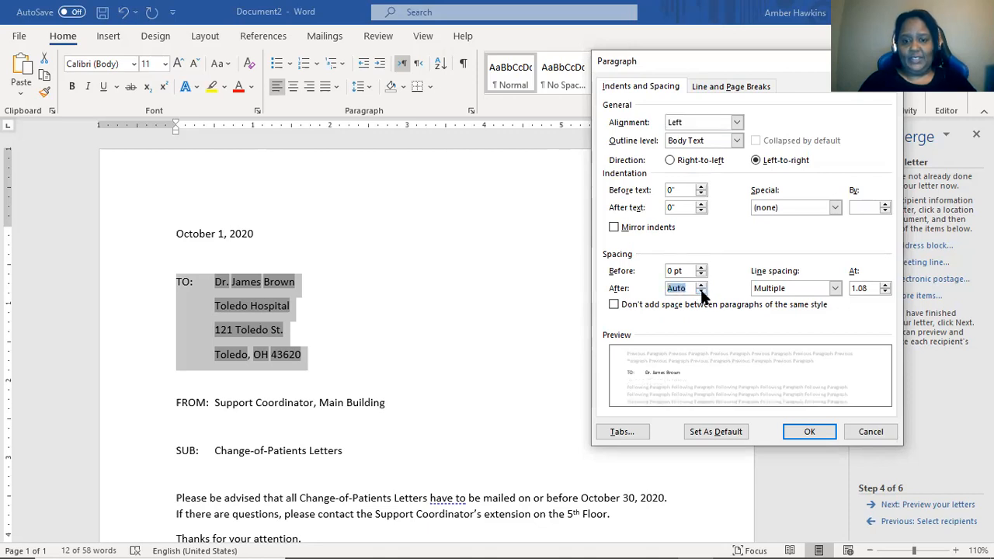
pyautogui.click(834, 288)
pyautogui.click(788, 297)
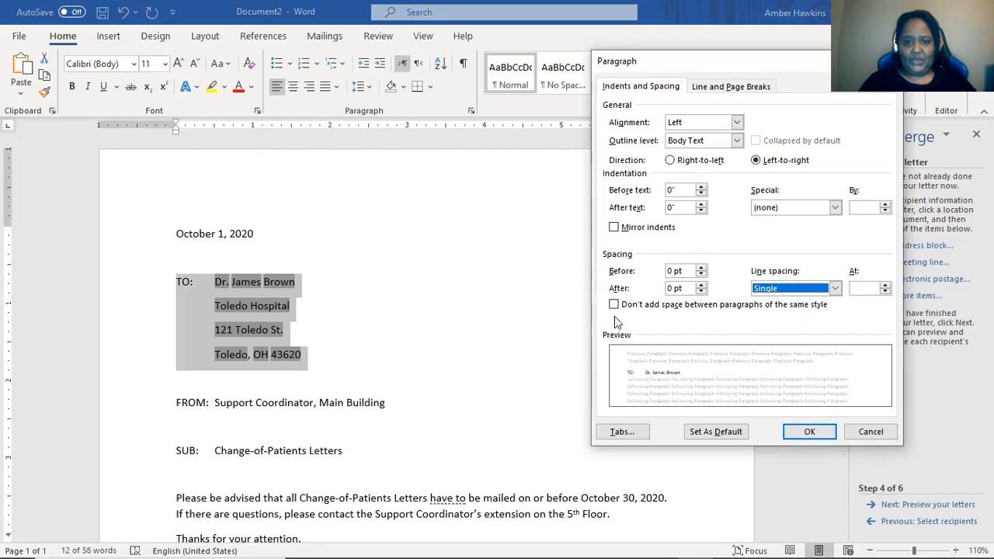
pyautogui.click(812, 432)
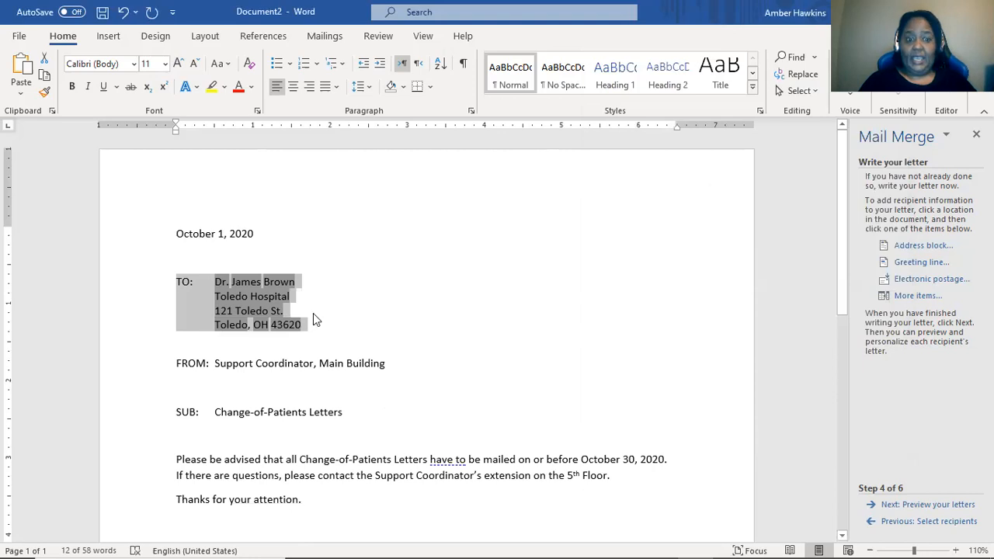
pyautogui.click(315, 312)
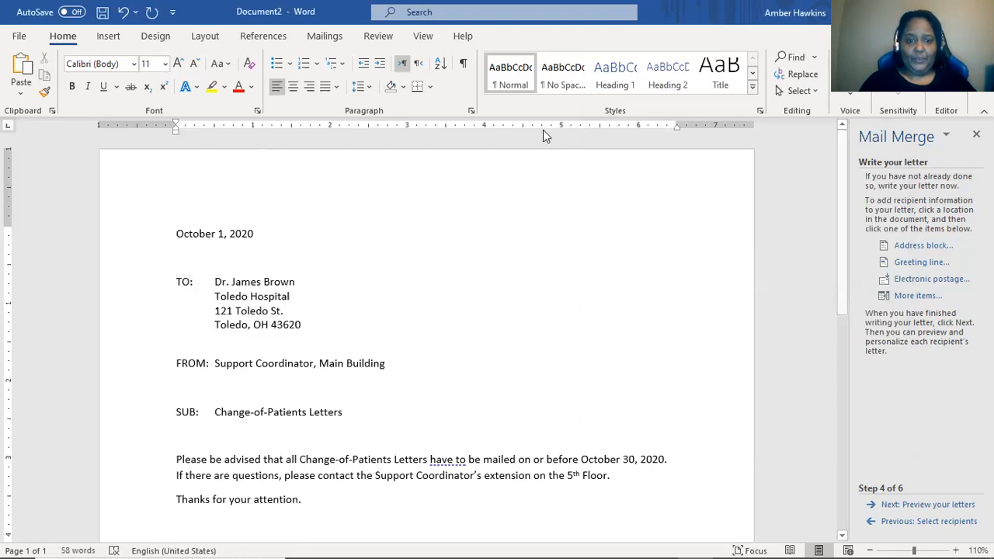
# Add the heading "DATE:" before the date, aligning the date with the text of the other headings
pyautogui.click(180, 234)
pyautogui.write('DATE:')
pyautogui.press('Tab')
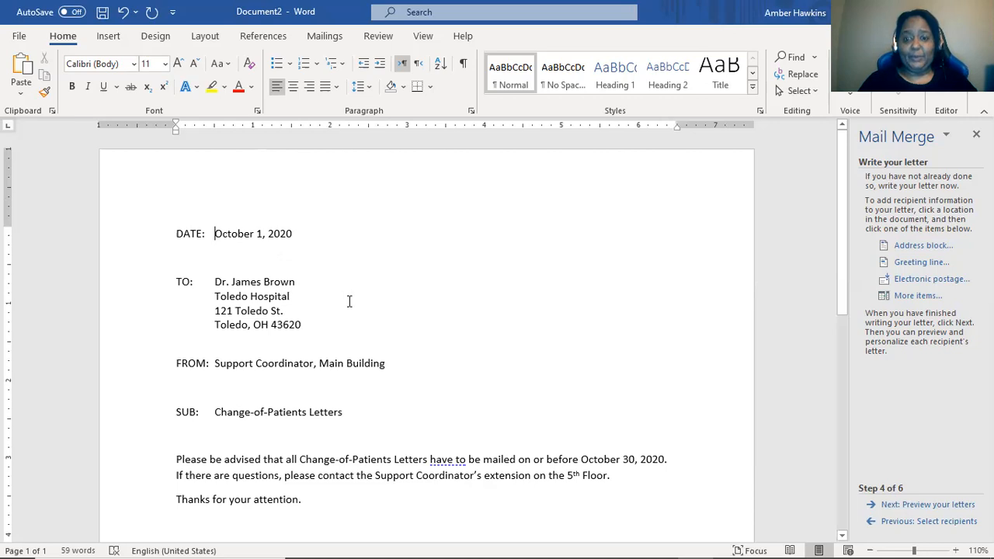
# Advance the wizard to the letter preview stage and page through the merged letters to recipient 5
pyautogui.click(931, 506)
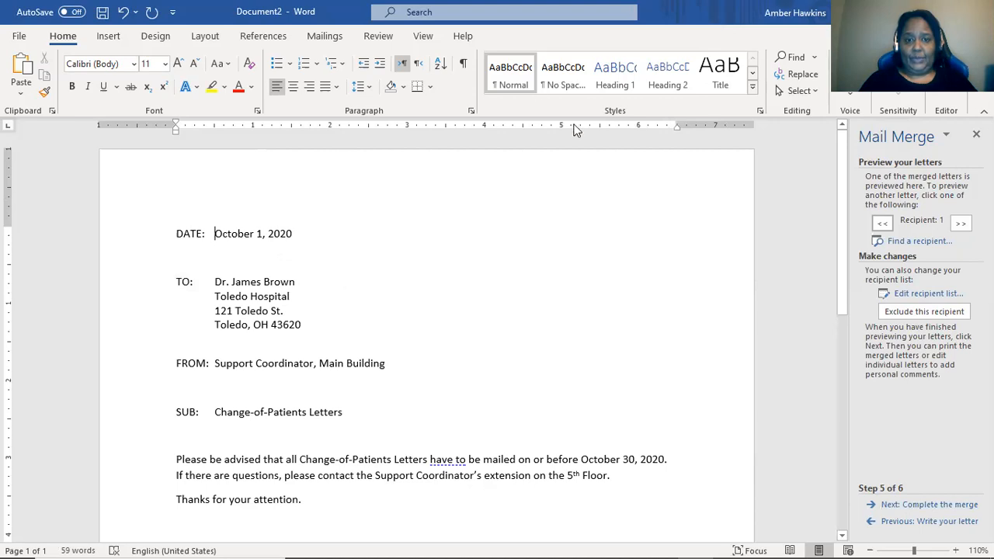
pyautogui.click(326, 35)
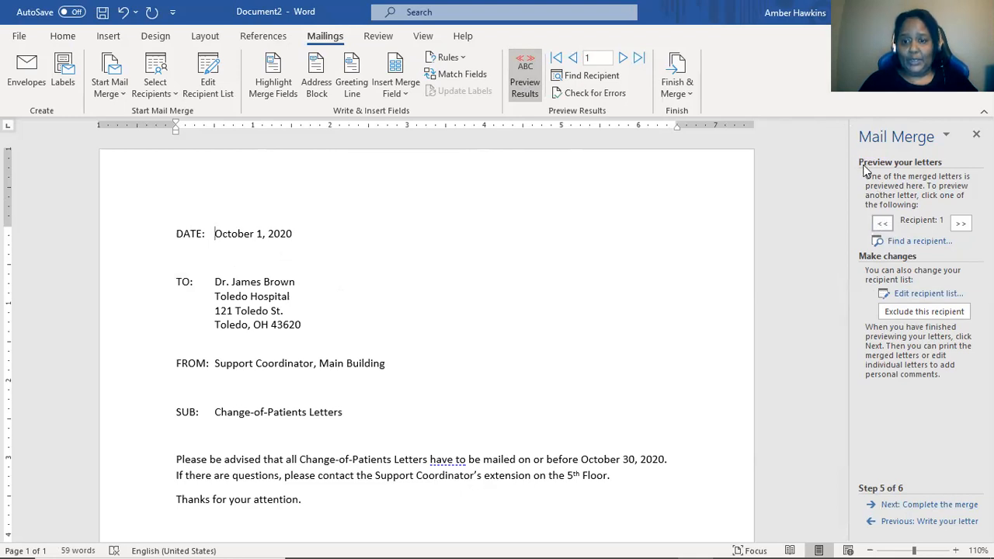
pyautogui.click(960, 224)
pyautogui.click(960, 223)
pyautogui.click(960, 223)
pyautogui.click(960, 224)
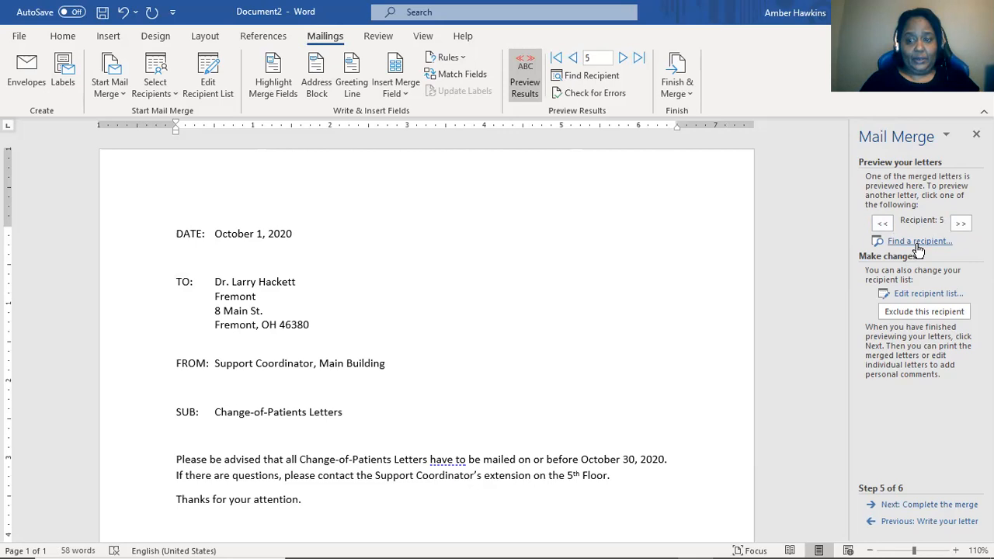
# Find the first recipient's letter by searching all fields for the last name, and close the search
pyautogui.click(913, 242)
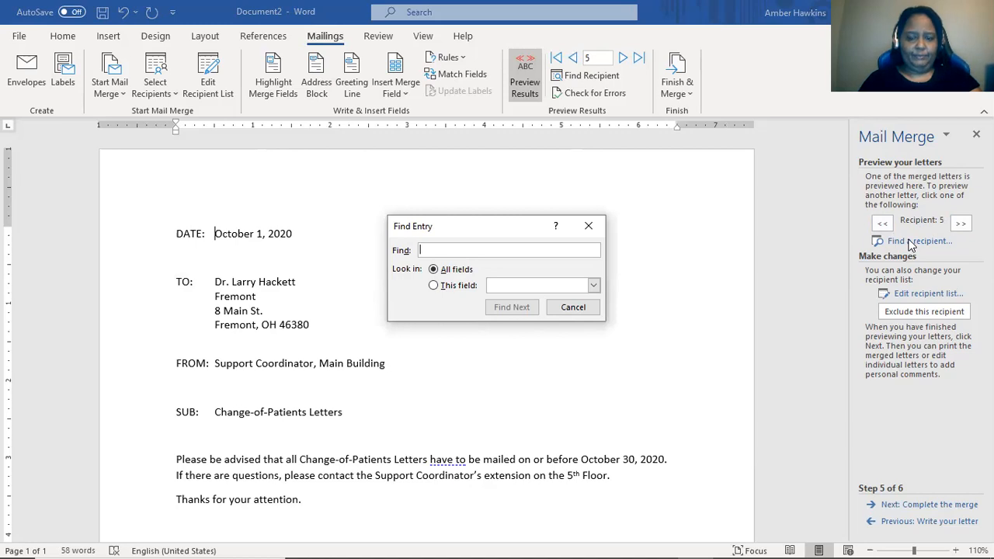
pyautogui.write('Br')
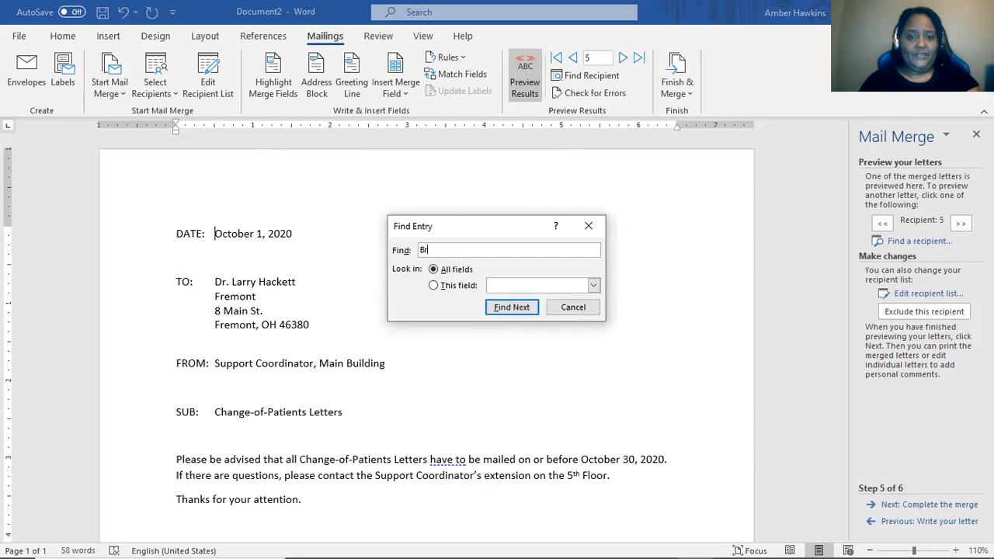
pyautogui.write('own')
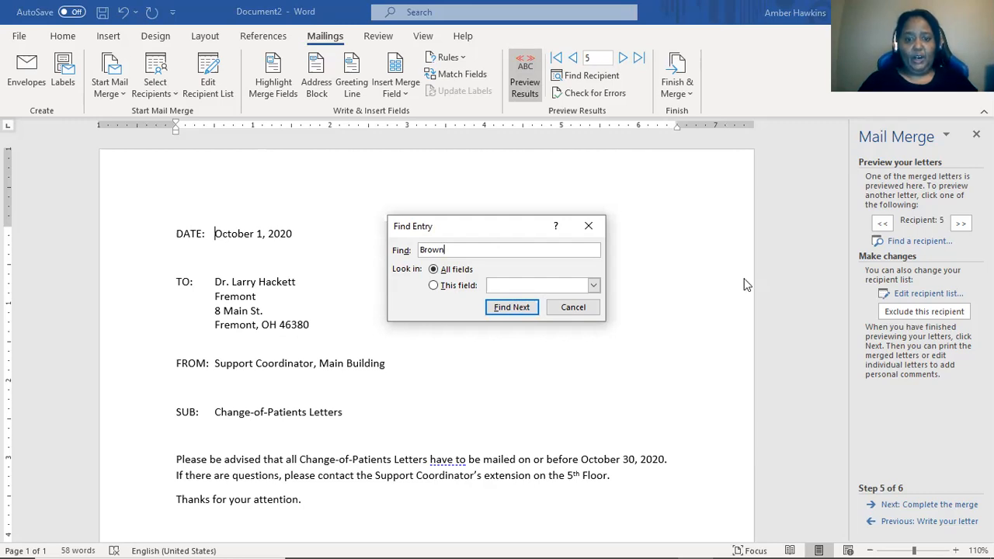
pyautogui.click(509, 310)
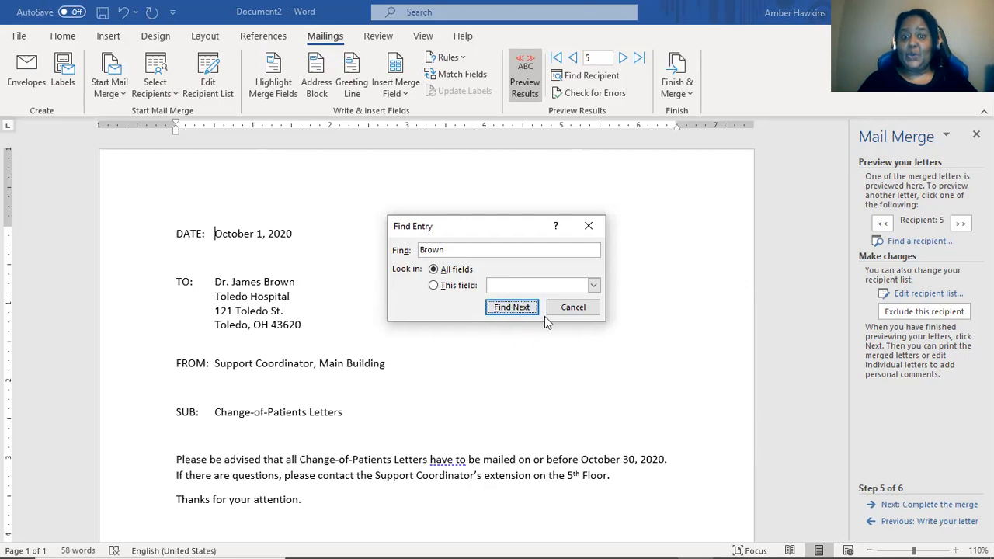
pyautogui.click(565, 314)
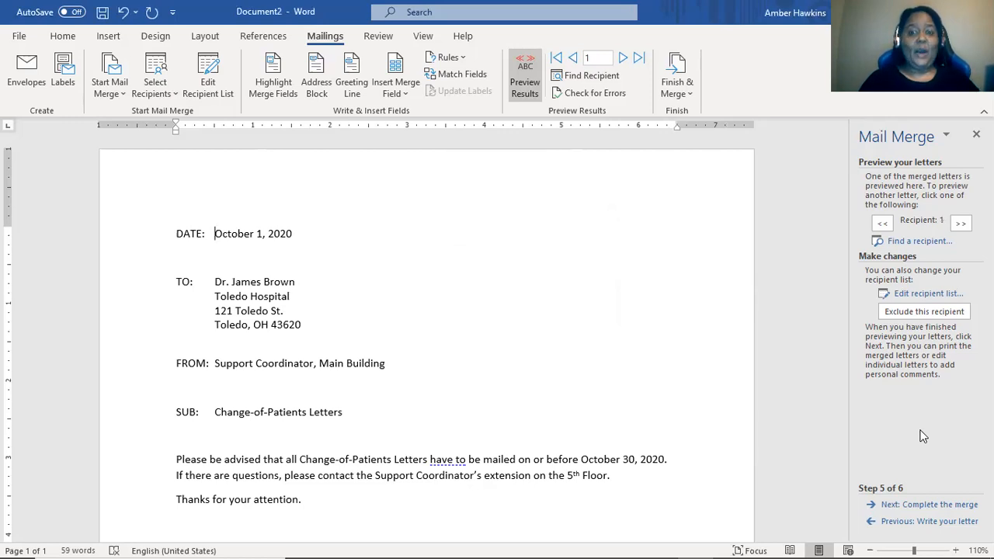
# Advance the wizard to the stage for completing the merge and view the available options for finishing it
pyautogui.click(919, 506)
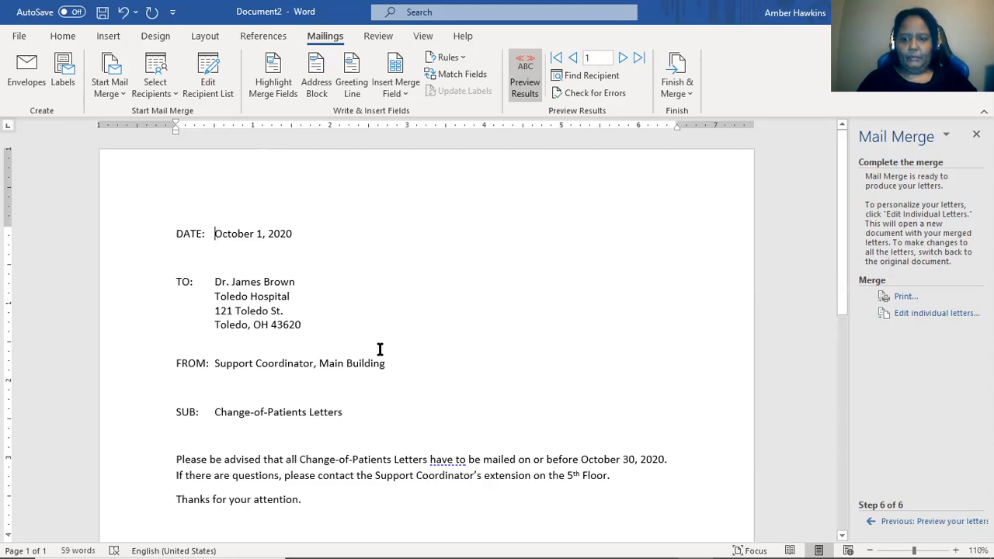
pyautogui.click(903, 299)
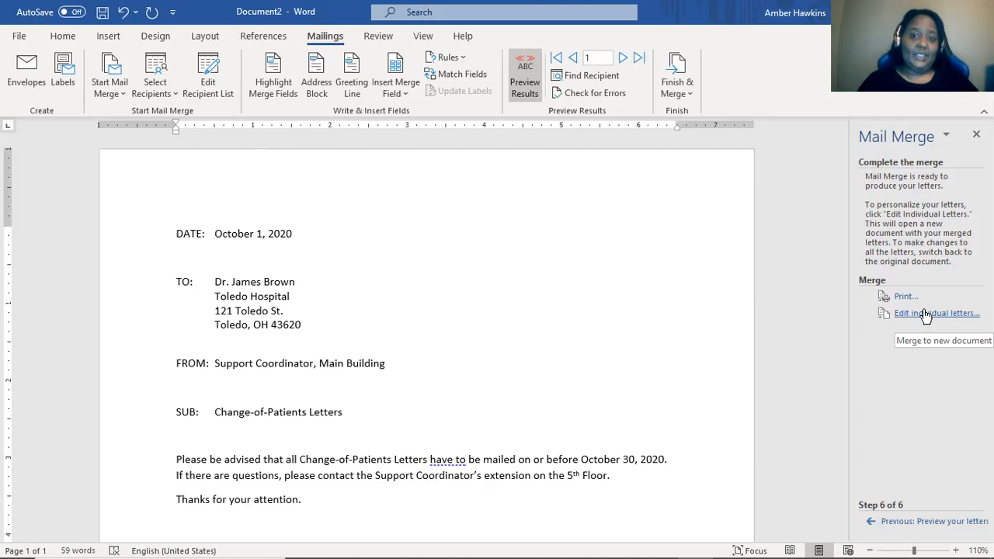
pyautogui.click(691, 98)
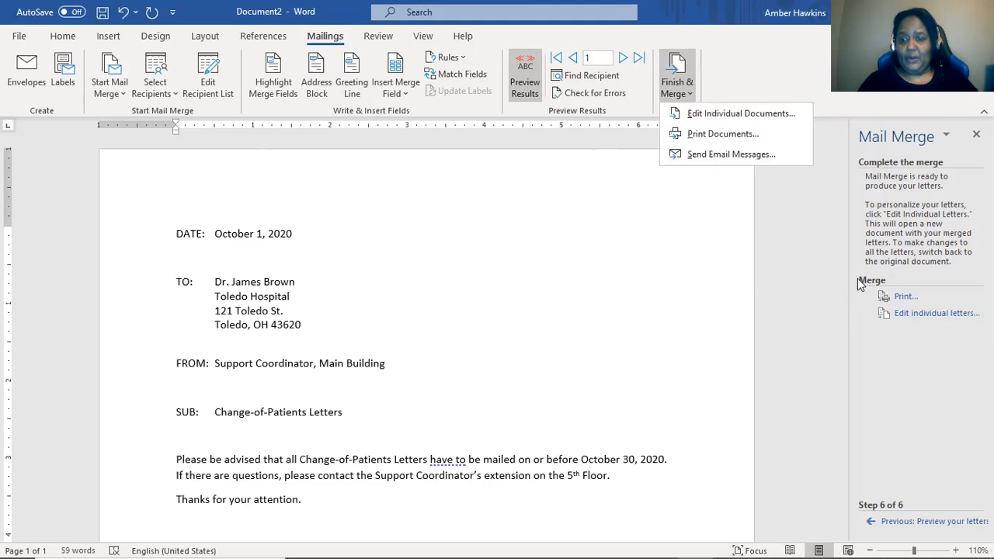
pyautogui.click(932, 318)
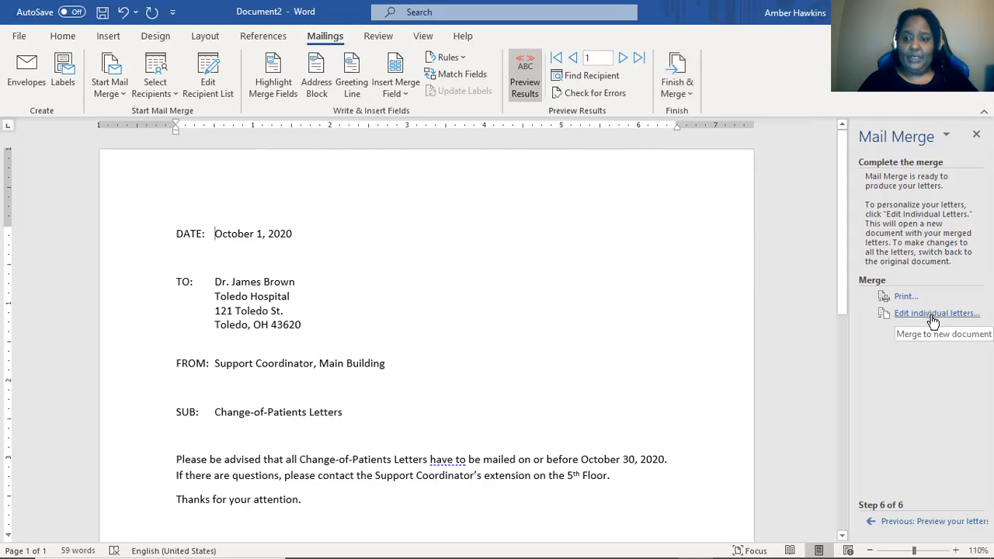
# Merge all records into a new document of individual letters
pyautogui.click(931, 314)
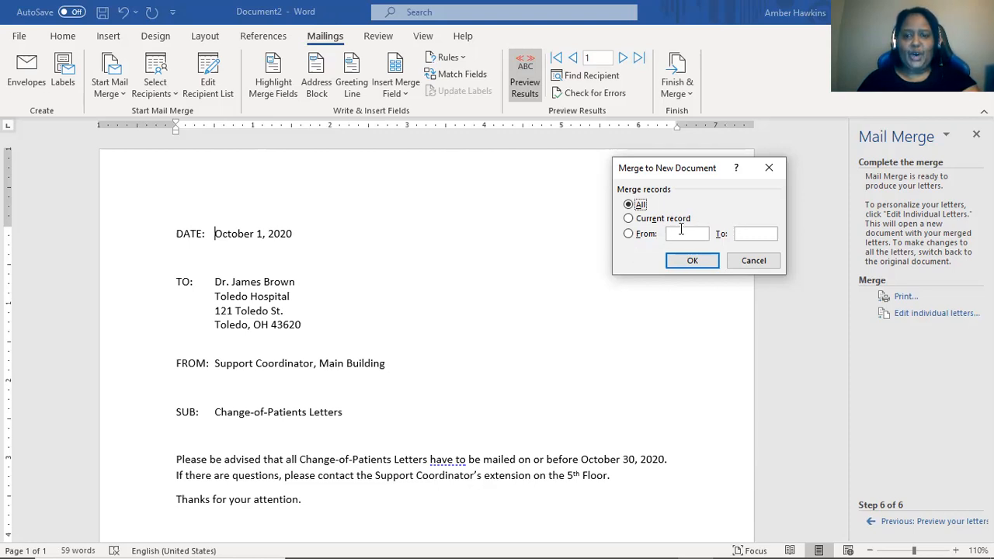
pyautogui.click(629, 234)
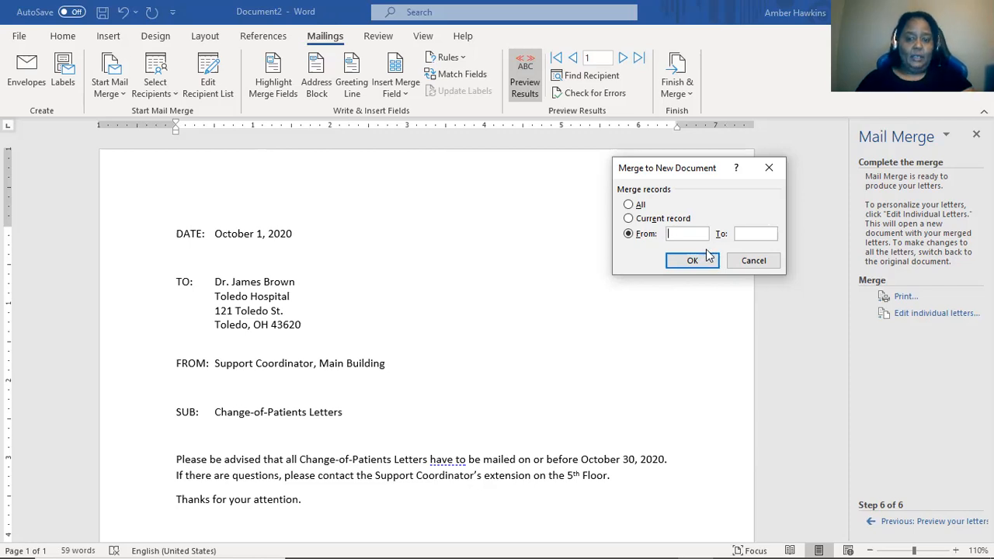
pyautogui.click(638, 205)
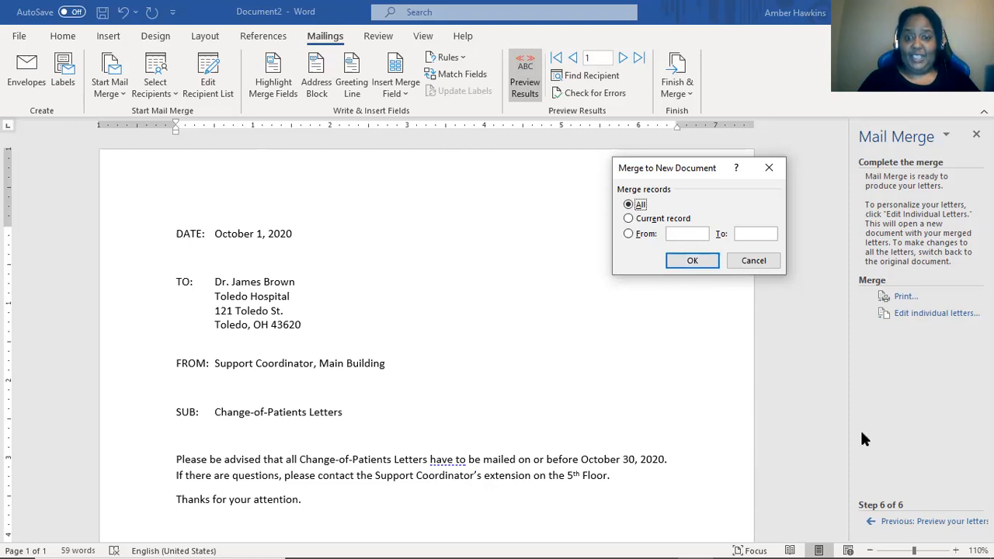
pyautogui.click(692, 261)
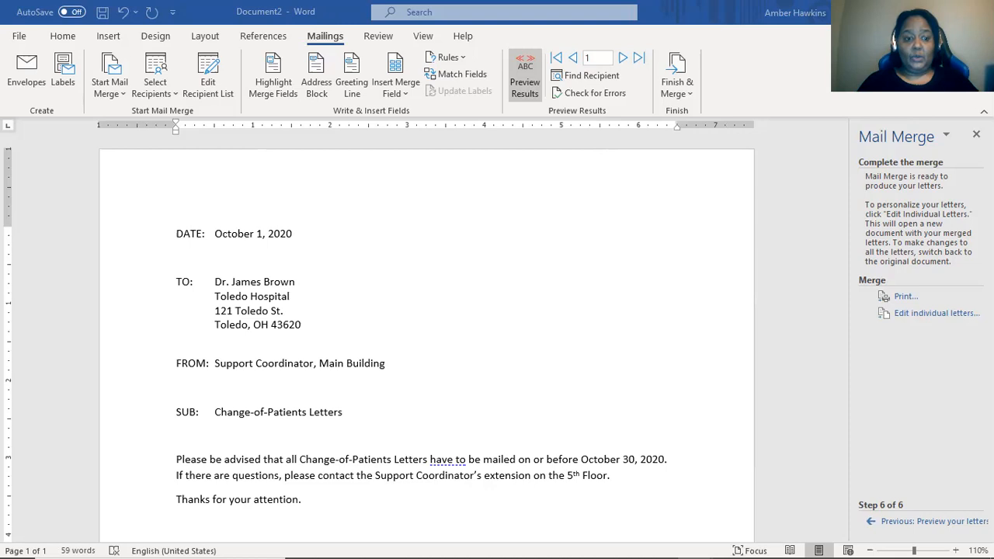
# Check the print preview of the merged letters document and return to the main memo document
pyautogui.rightClick(270, 349)
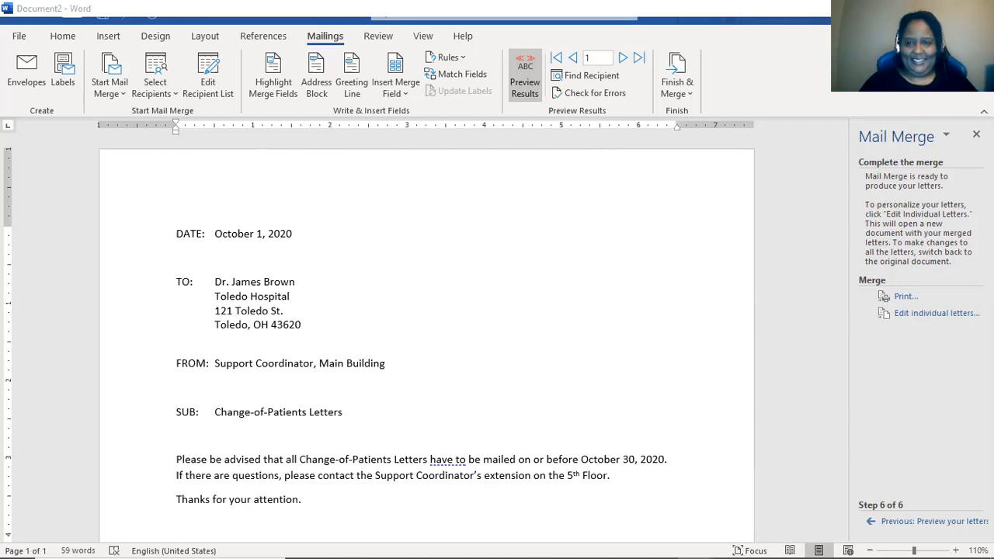
pyautogui.hotkey('ctrl', 'p')
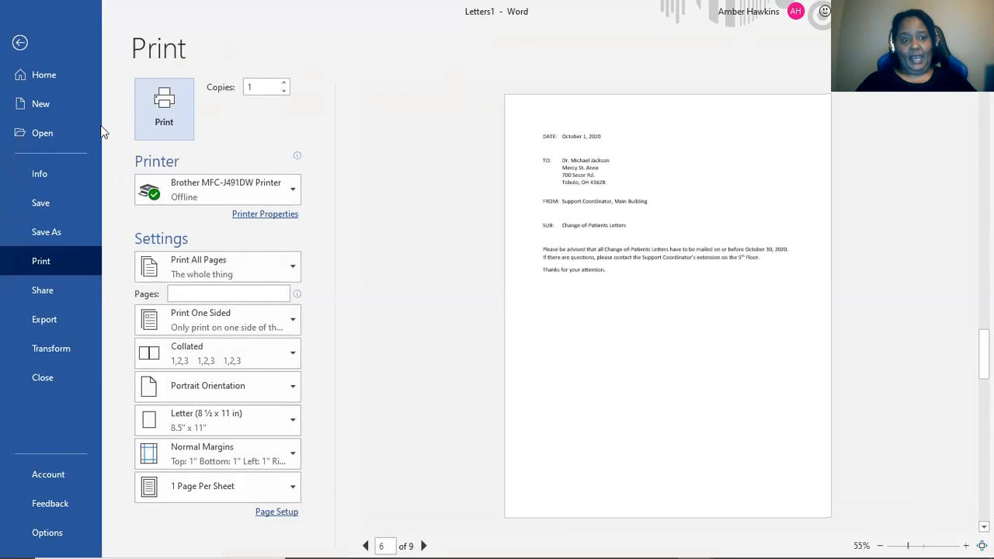
pyautogui.click(20, 43)
pyautogui.hotkey('alt', 'Tab')
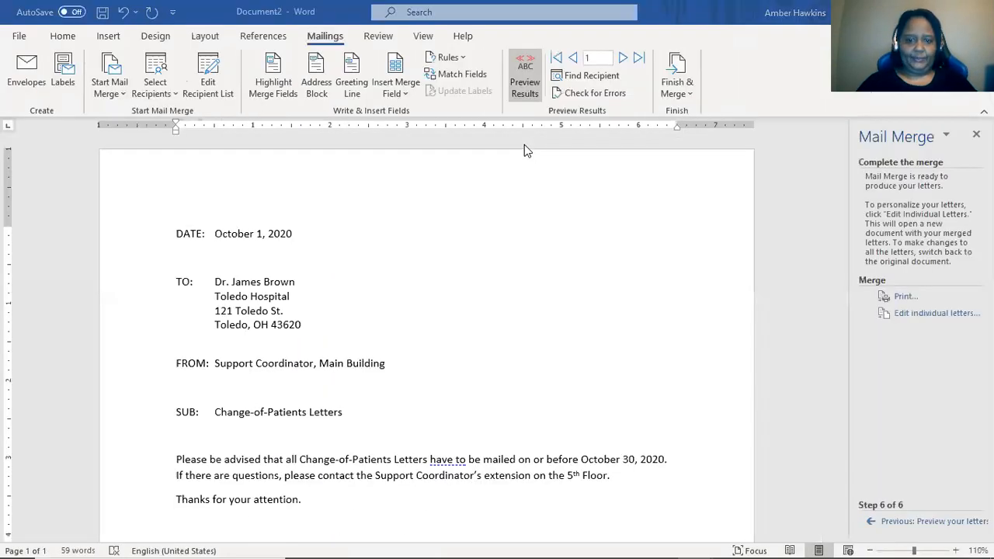